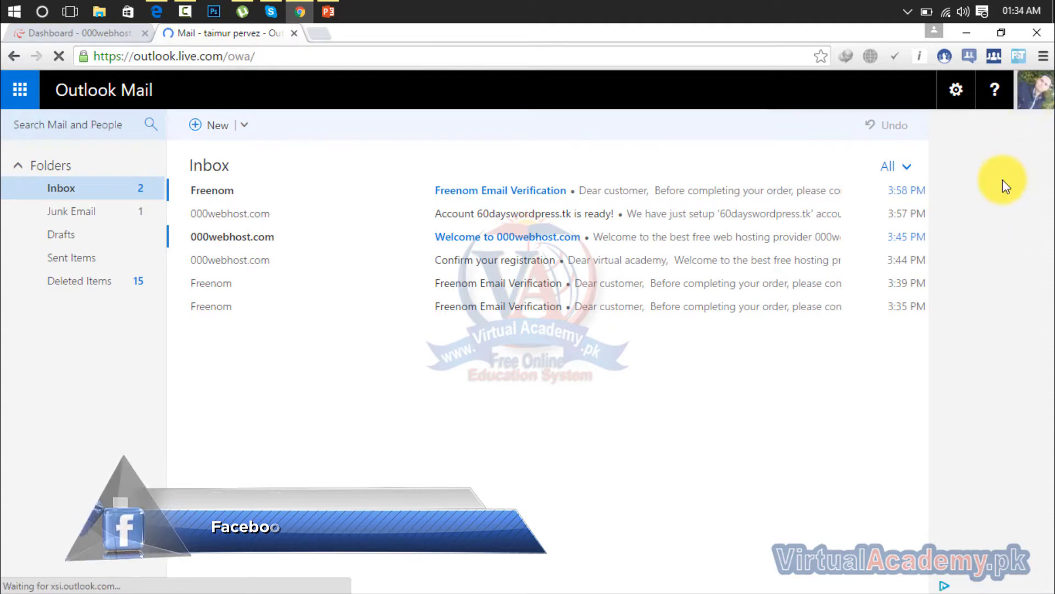
Step: Sign out of the Outlook Mail account
left_click(1037, 90)
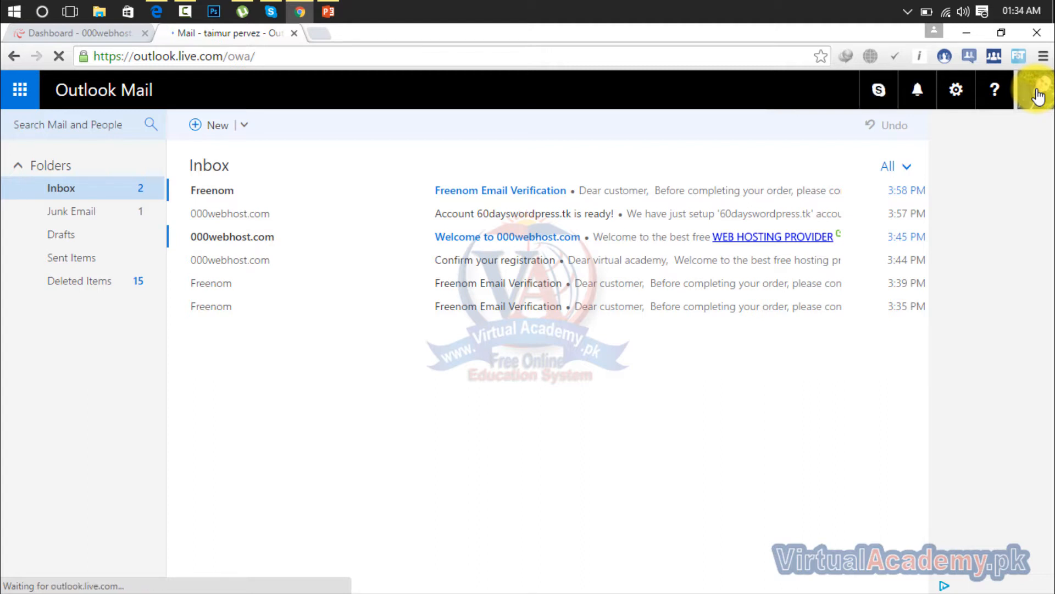
left_click(1038, 94)
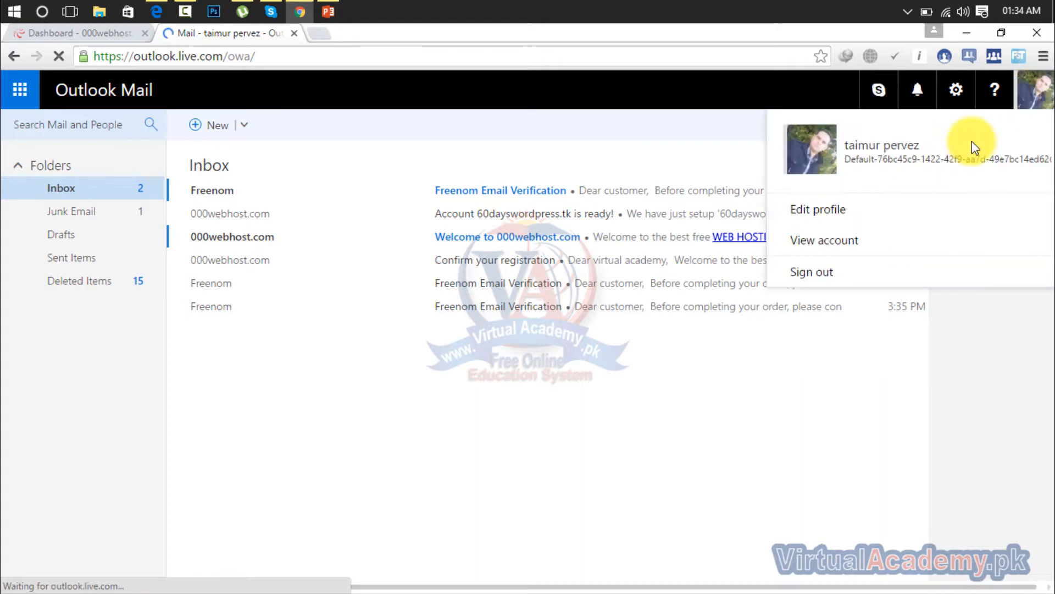
left_click(816, 274)
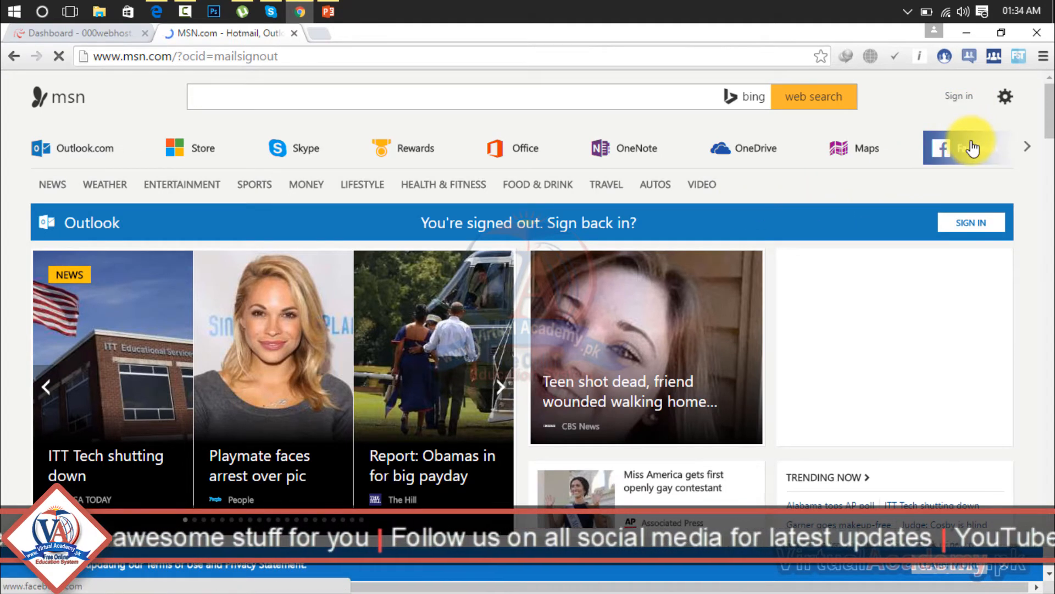
Step: Go to the Outlook sign-in page and open the form for creating a new Microsoft account
mouse_move(973, 147)
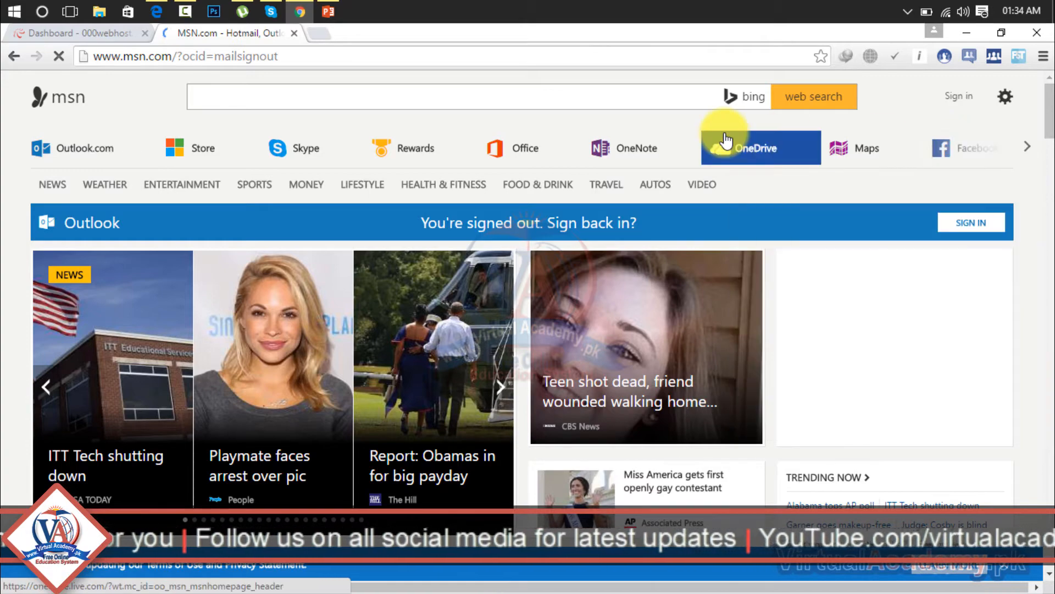
left_click(538, 58)
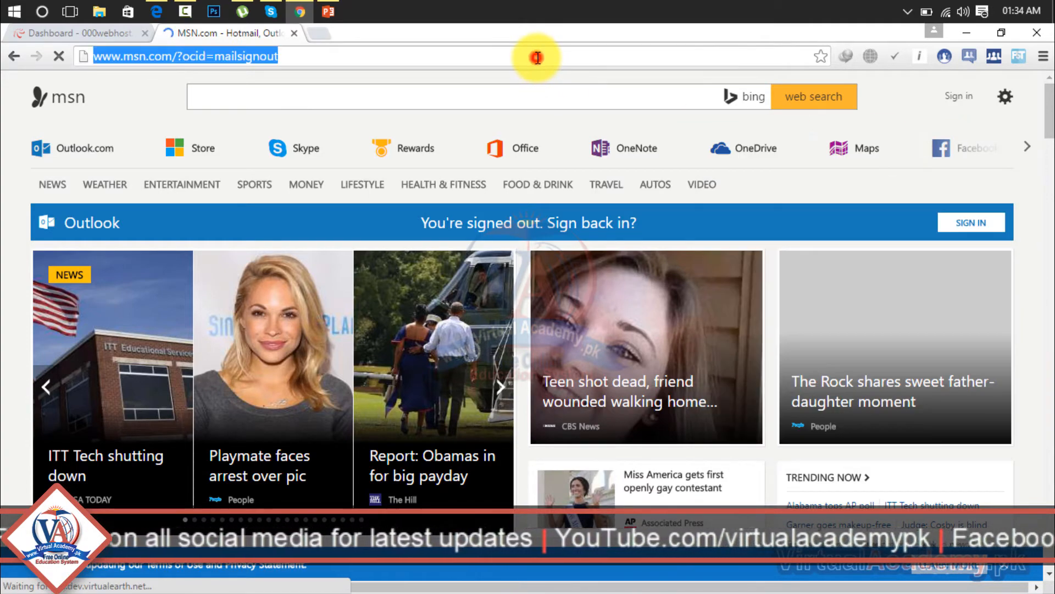
type("o")
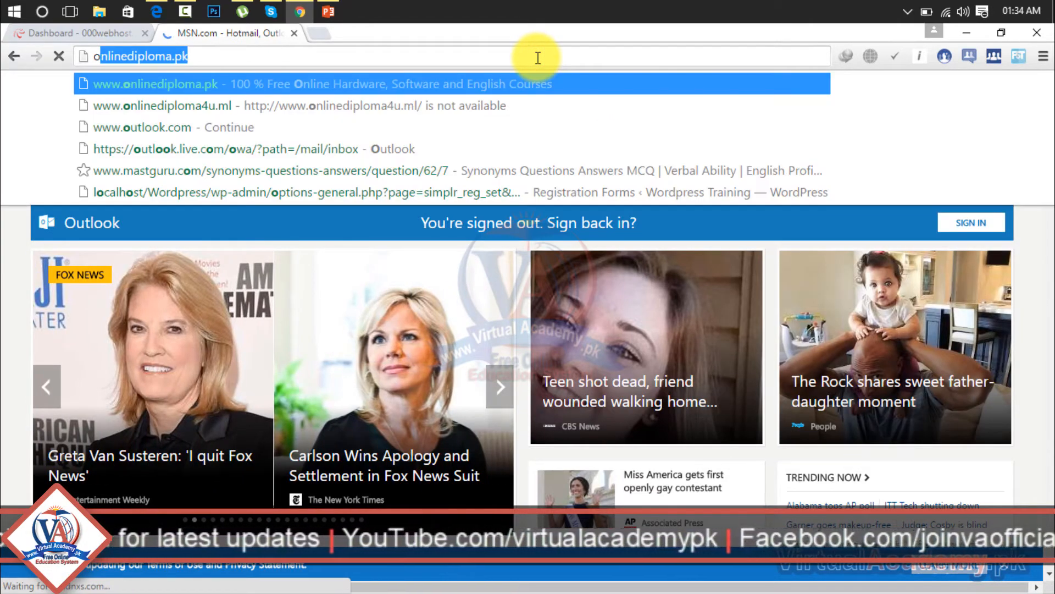
type("ut")
key("Return")
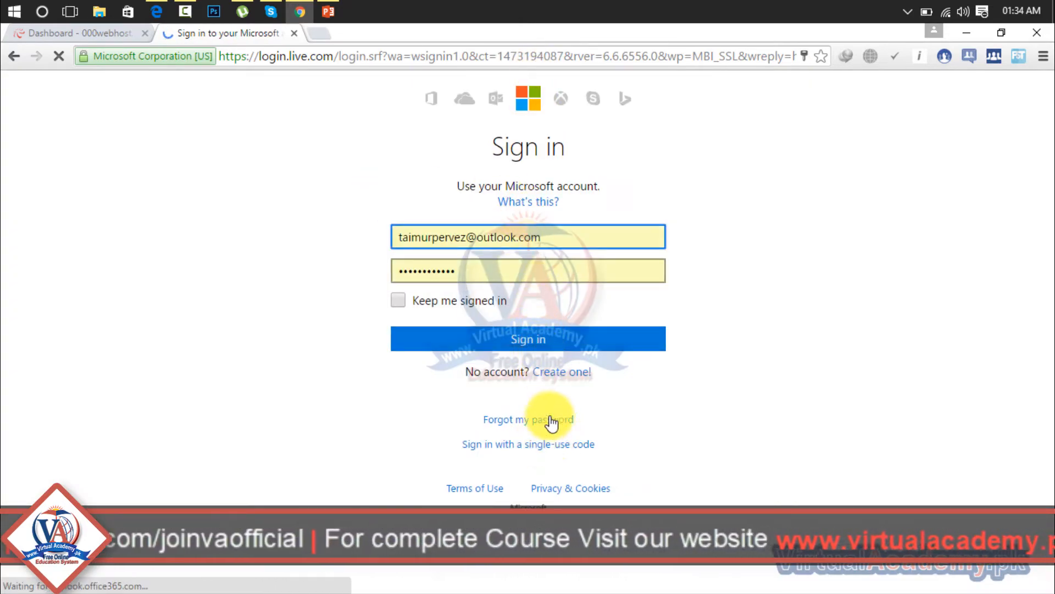
left_click(560, 371)
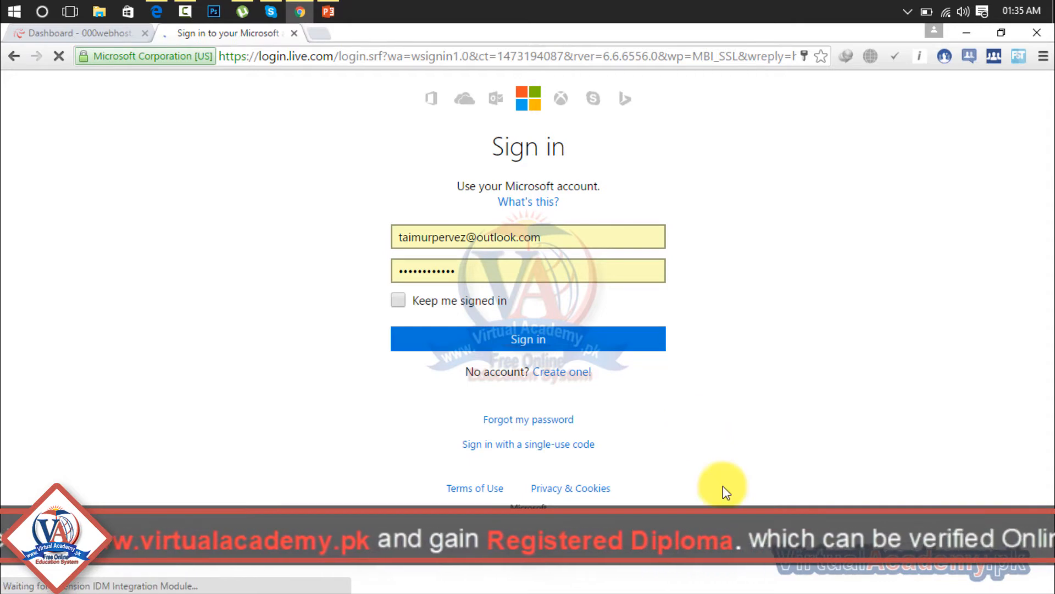
left_click(571, 371)
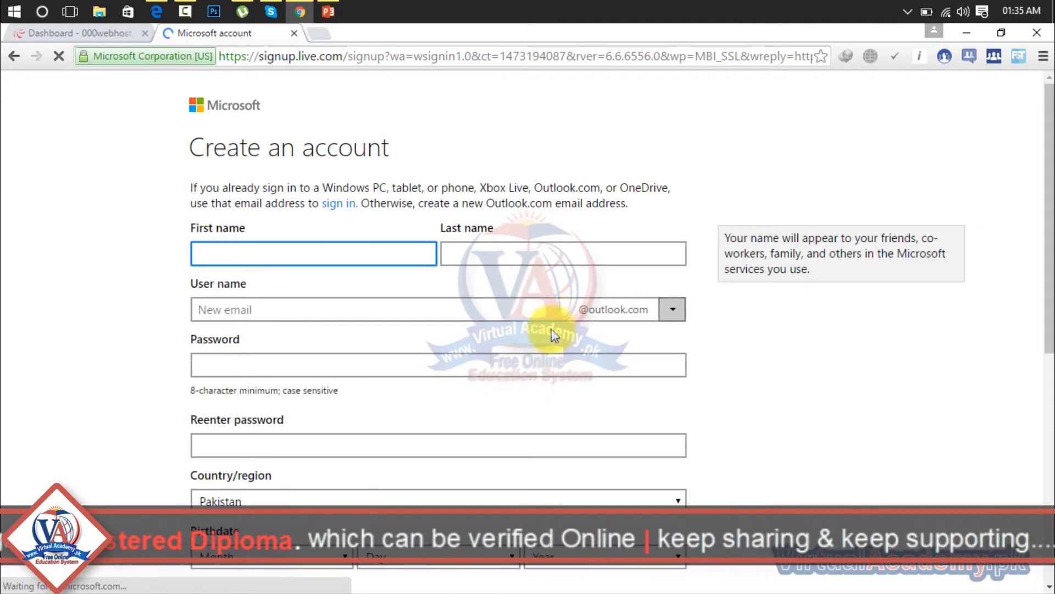
Step: Look through the fields of the account creation form and close its page
left_click_drag(1049, 156, 1052, 415)
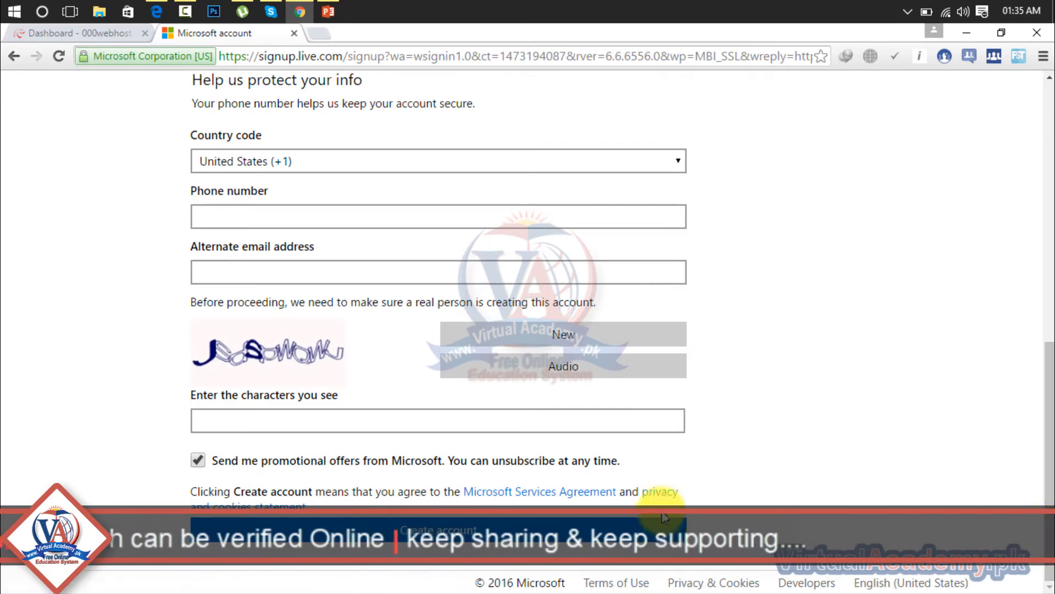
left_click_drag(1050, 410, 1052, 93)
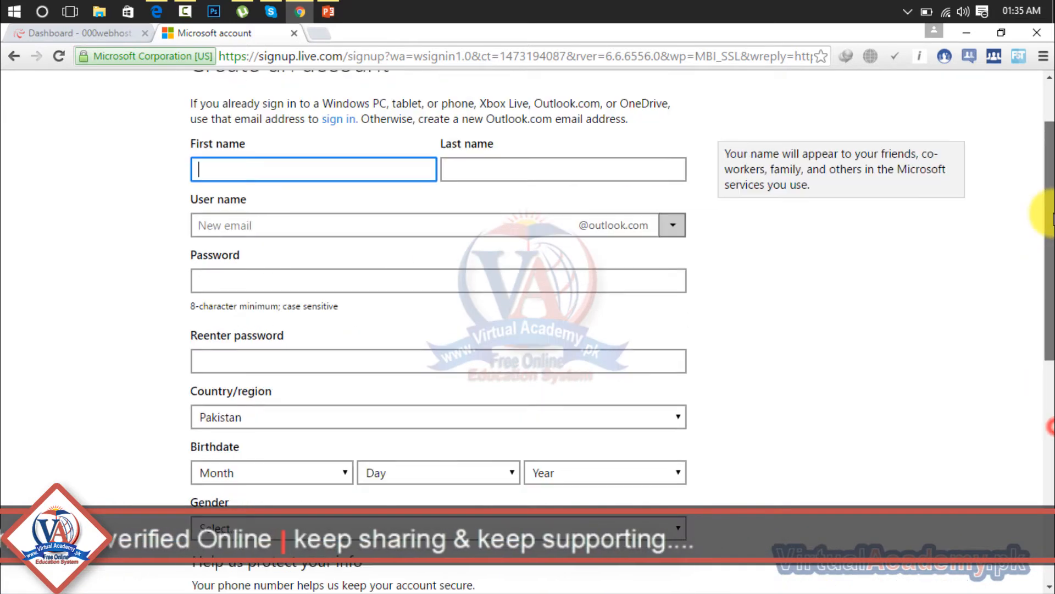
left_click(295, 33)
Step: Switch to Edge and search the web for "bing webmaster tools"
left_click(156, 10)
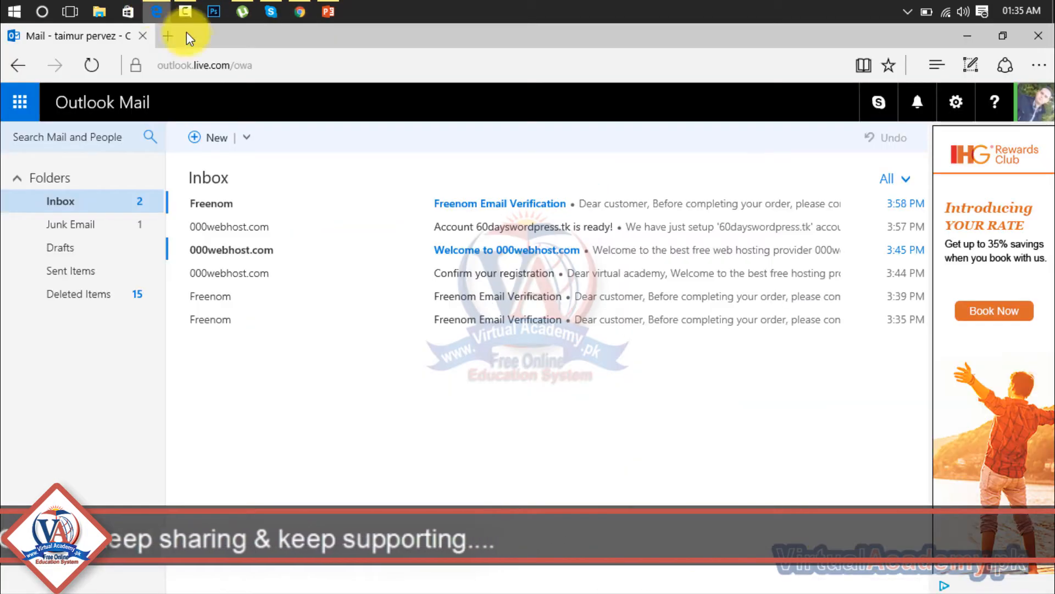
left_click(232, 61)
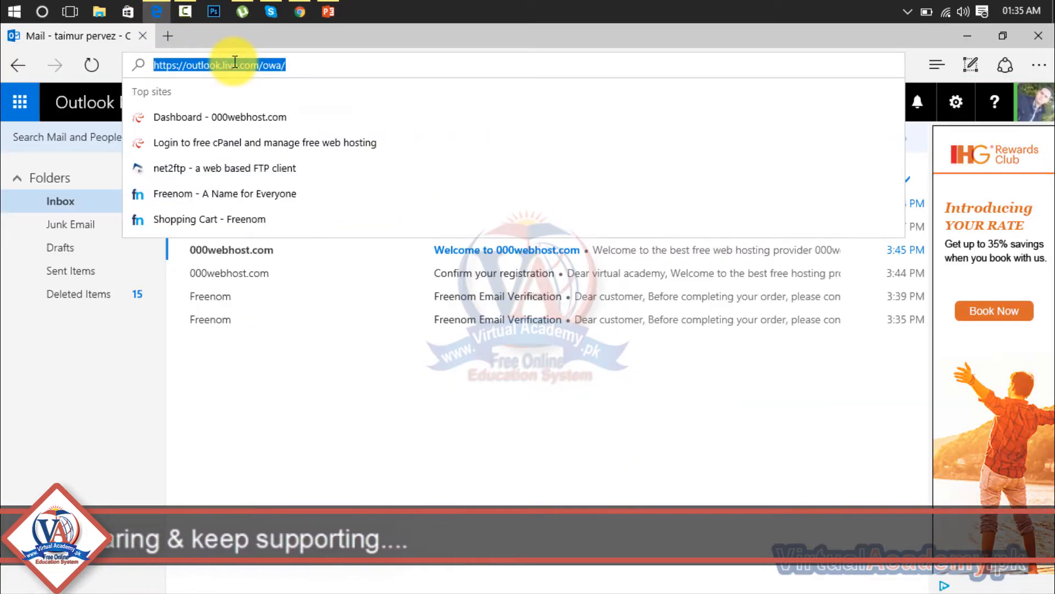
type("bing")
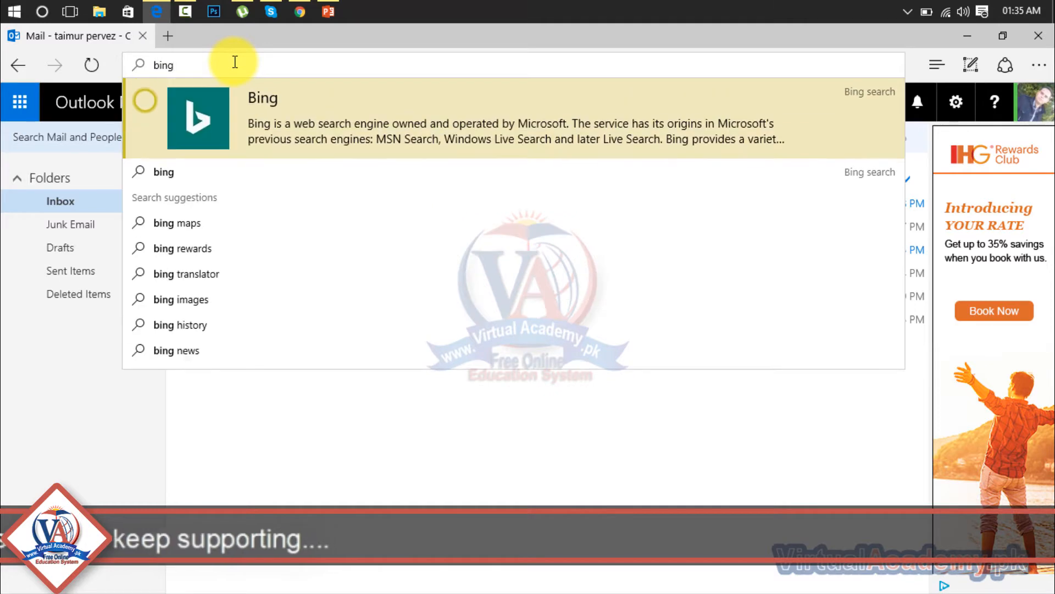
type(" webba")
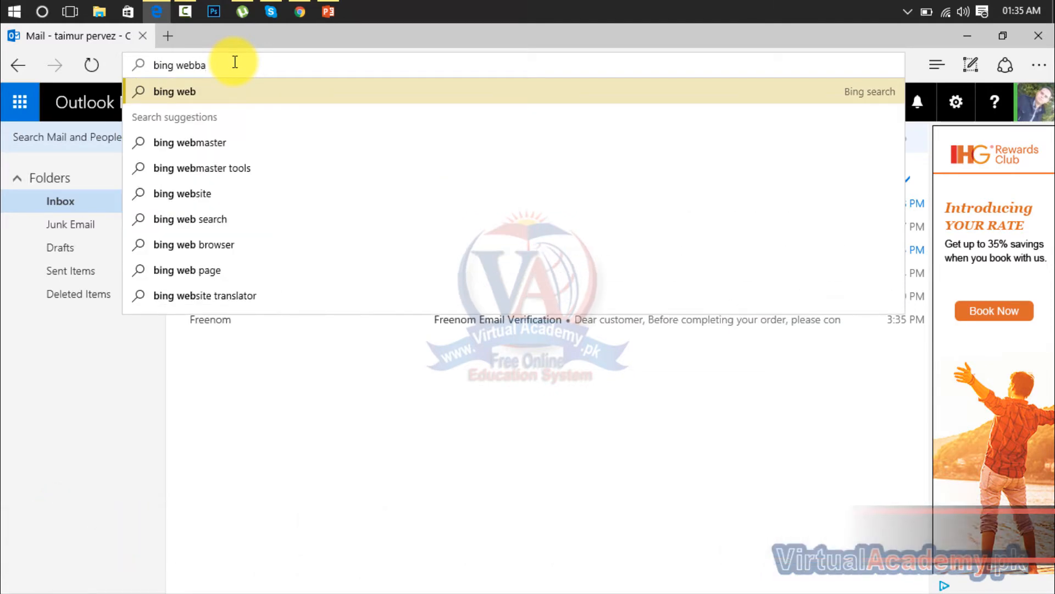
type("ste")
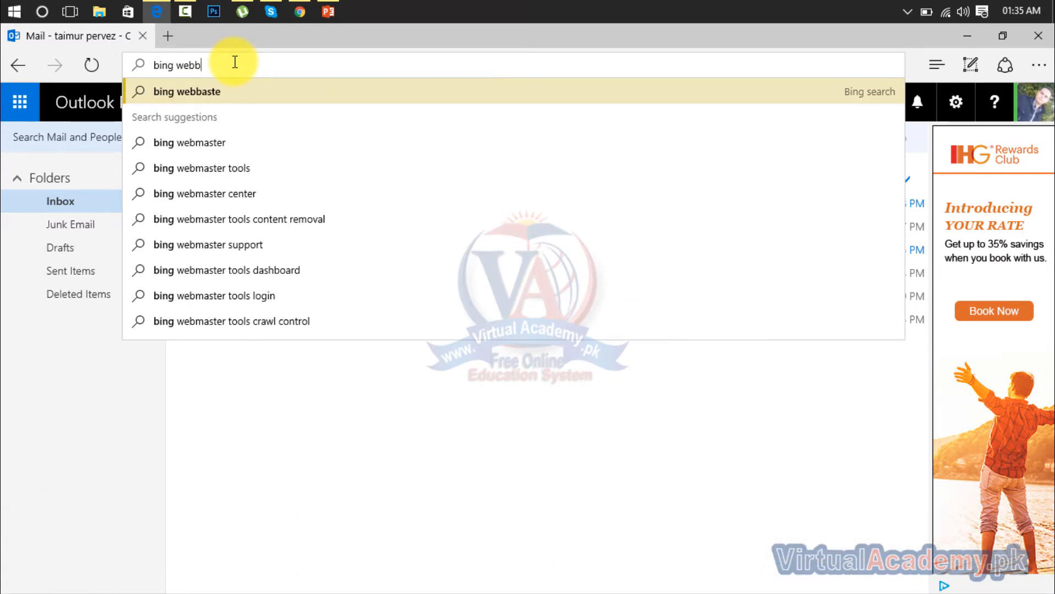
key("BackSpace")
type("mas")
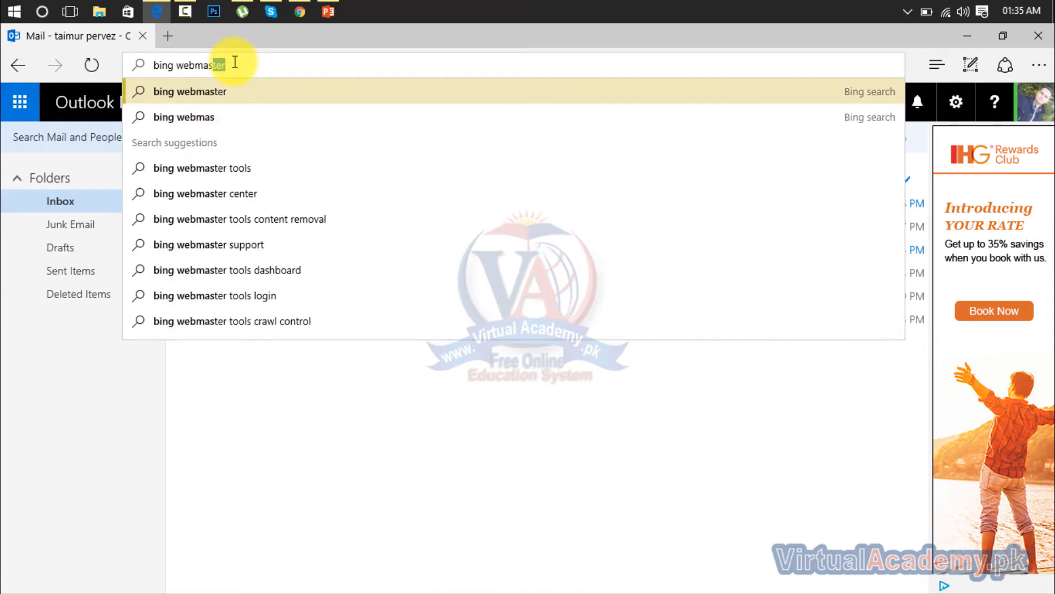
key("Down")
key("Down")
key("Down")
key("Up")
key("Return")
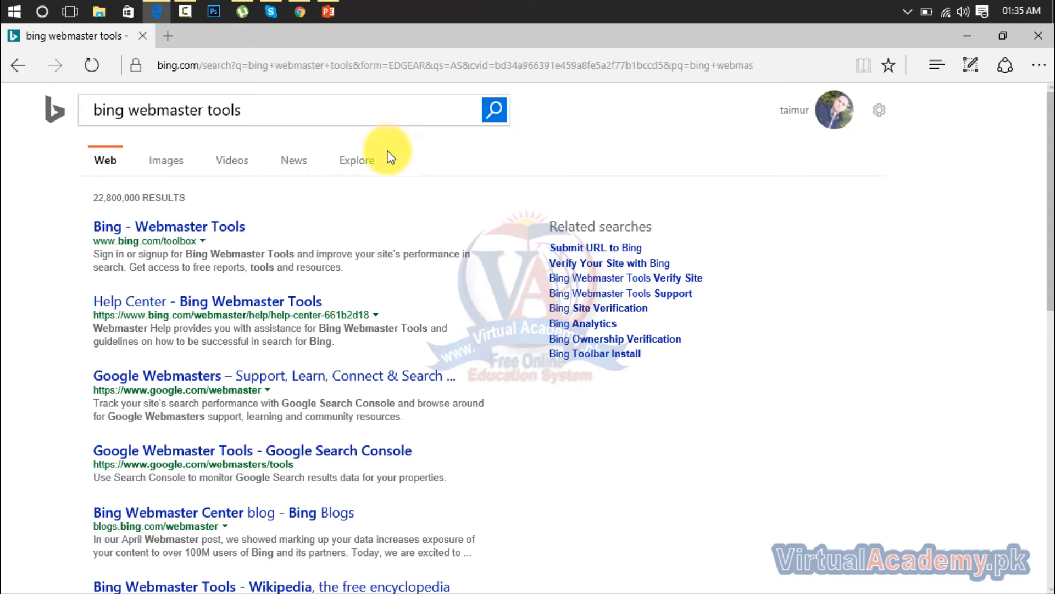
Step: Open the Bing Webmaster Tools site from the results, sign in and show the My Sites page
left_click(165, 225)
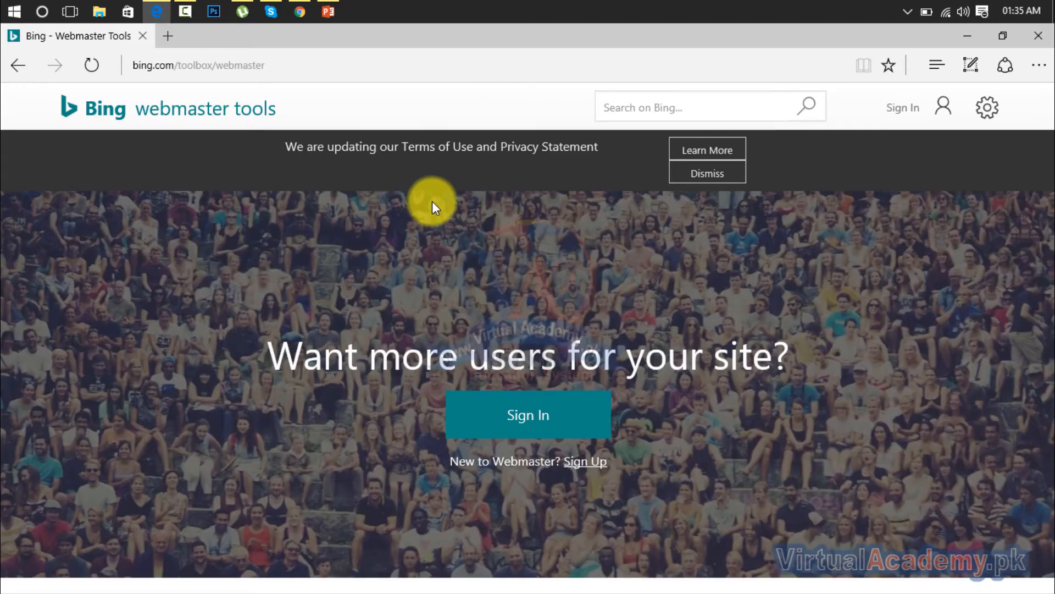
left_click(517, 419)
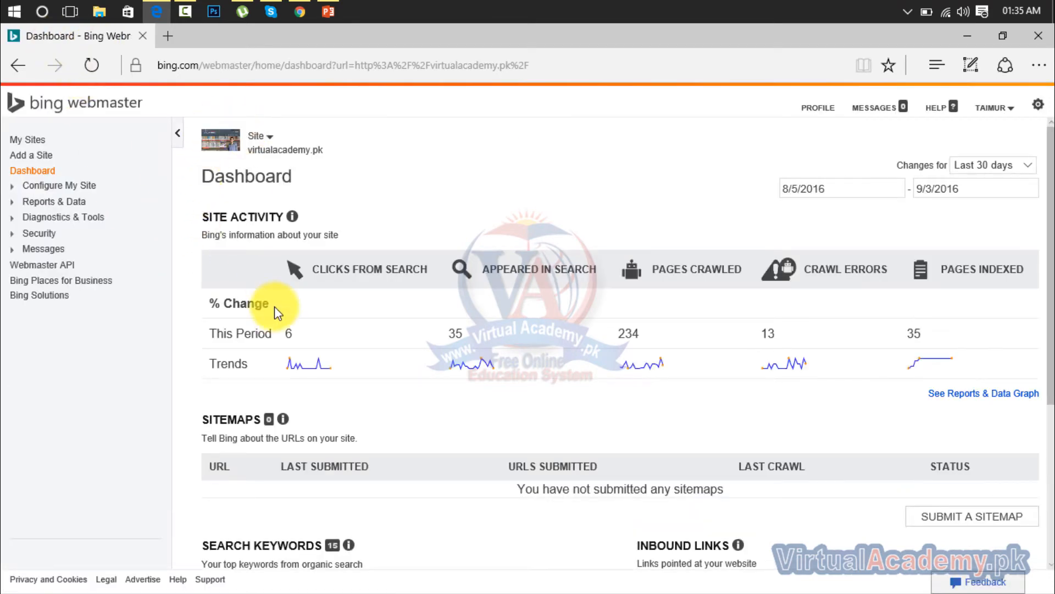
left_click(22, 144)
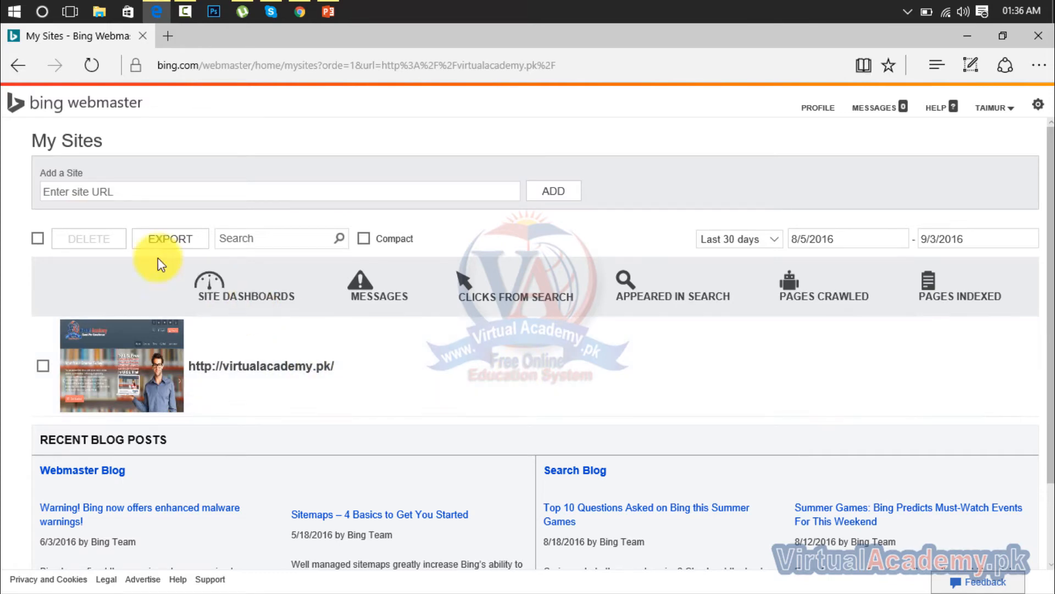
left_click(65, 184)
left_click(54, 192)
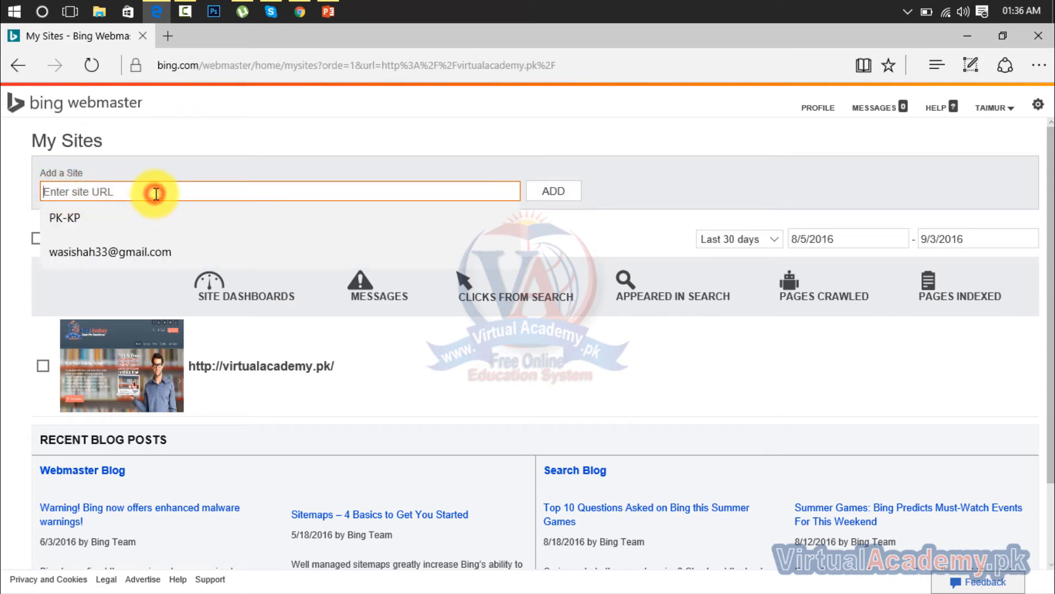
left_click(731, 174)
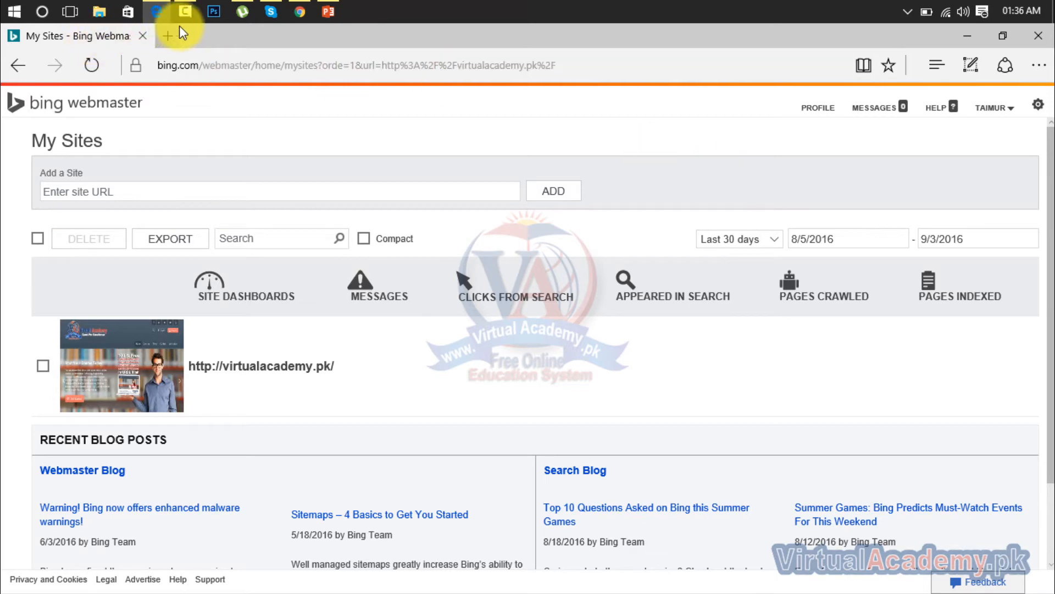
Step: Switch to Chrome, copy the domain 60dayswordpress.tk from the hosting account information and open that site in a new tab
left_click(298, 11)
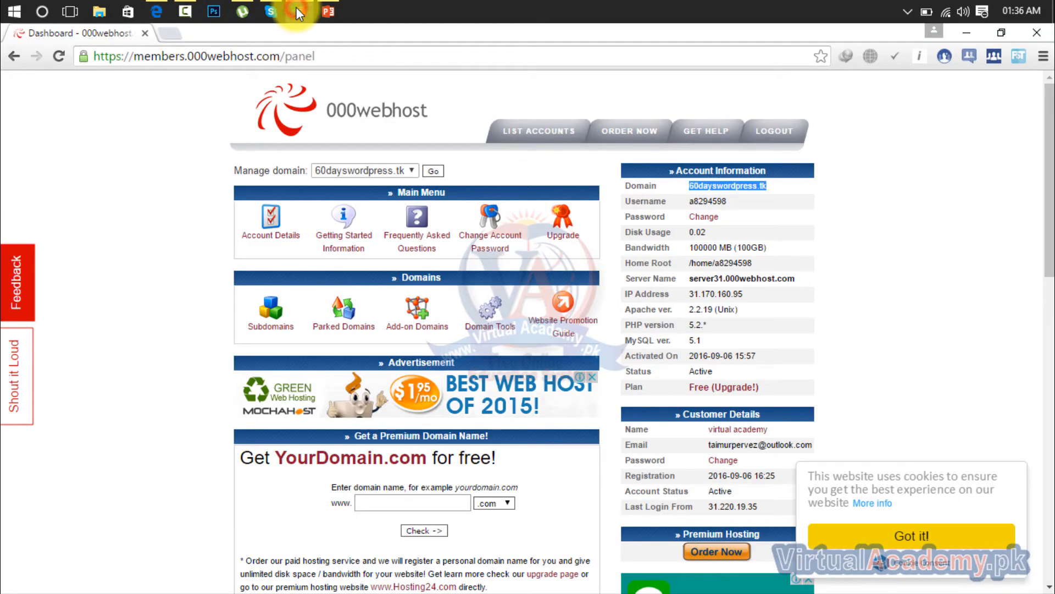
left_click_drag(689, 186, 757, 199)
key("ctrl+c")
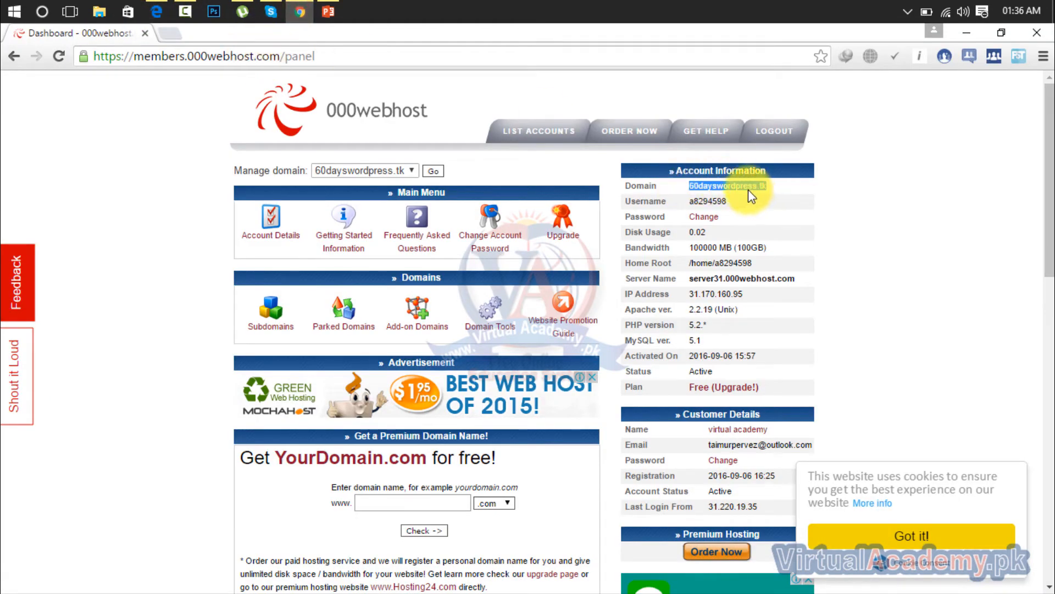
right_click(757, 198)
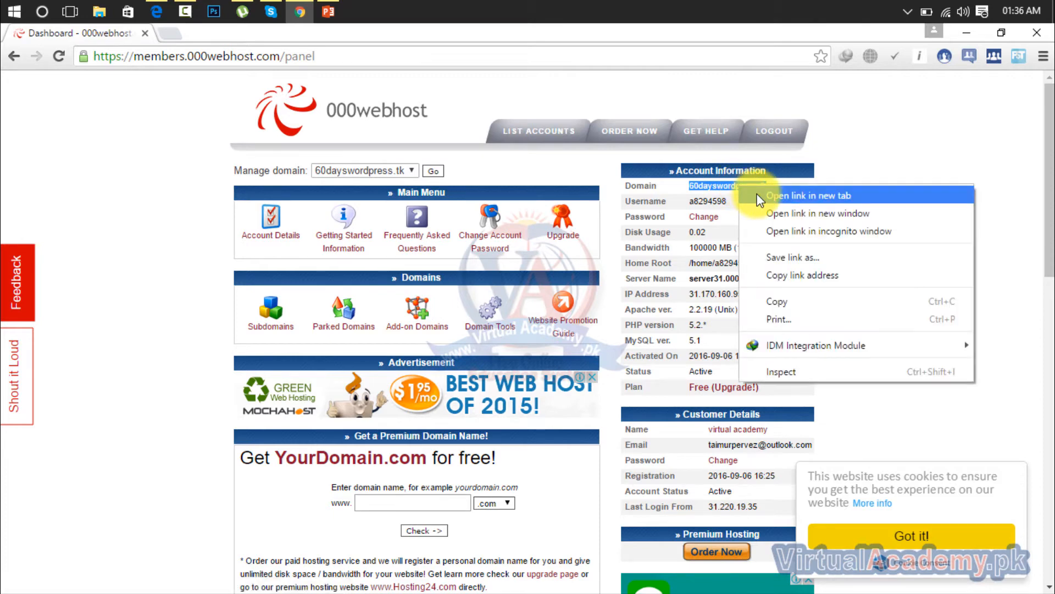
left_click(786, 301)
left_click(172, 34)
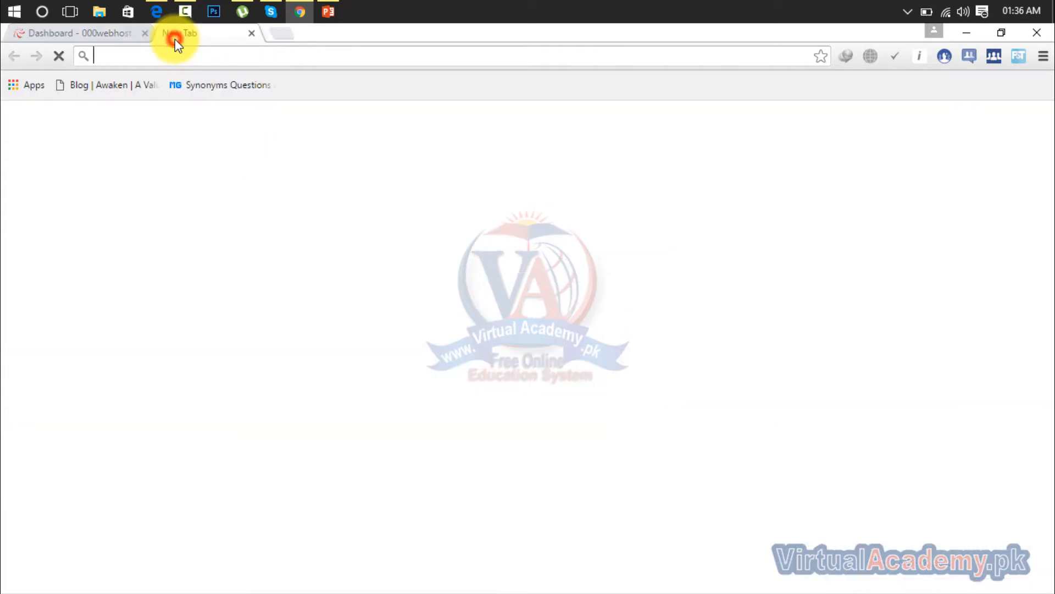
key("ctrl+v")
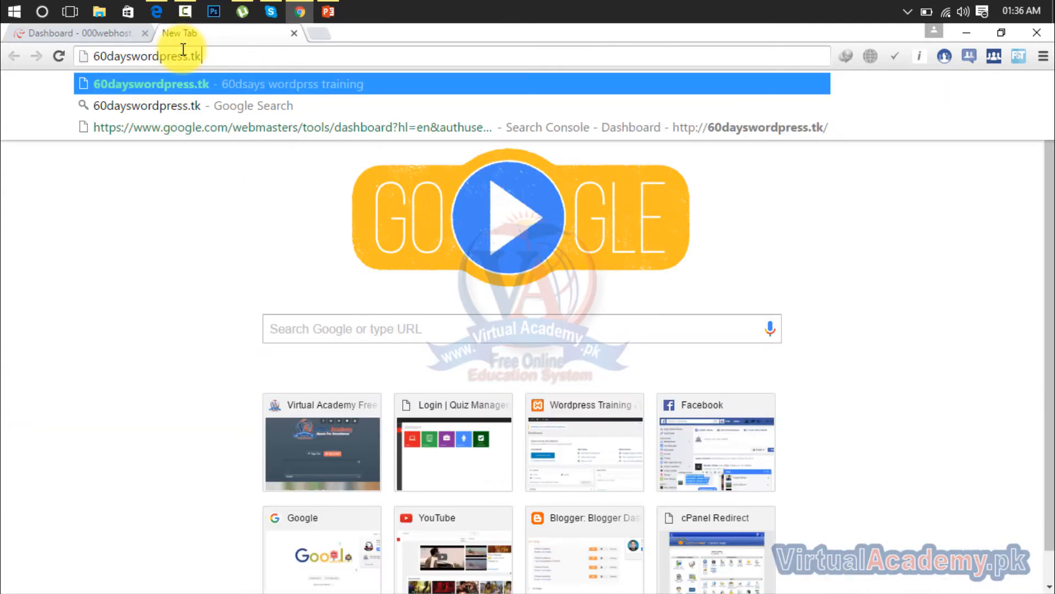
key("Return")
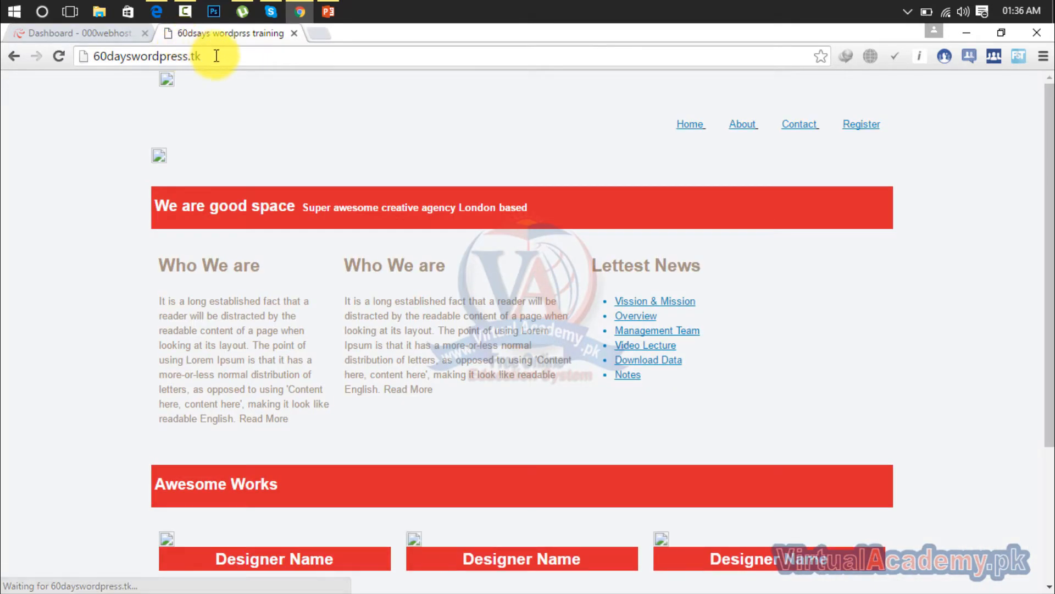
double_click(216, 55)
triple_click(216, 56)
key("ctrl+c")
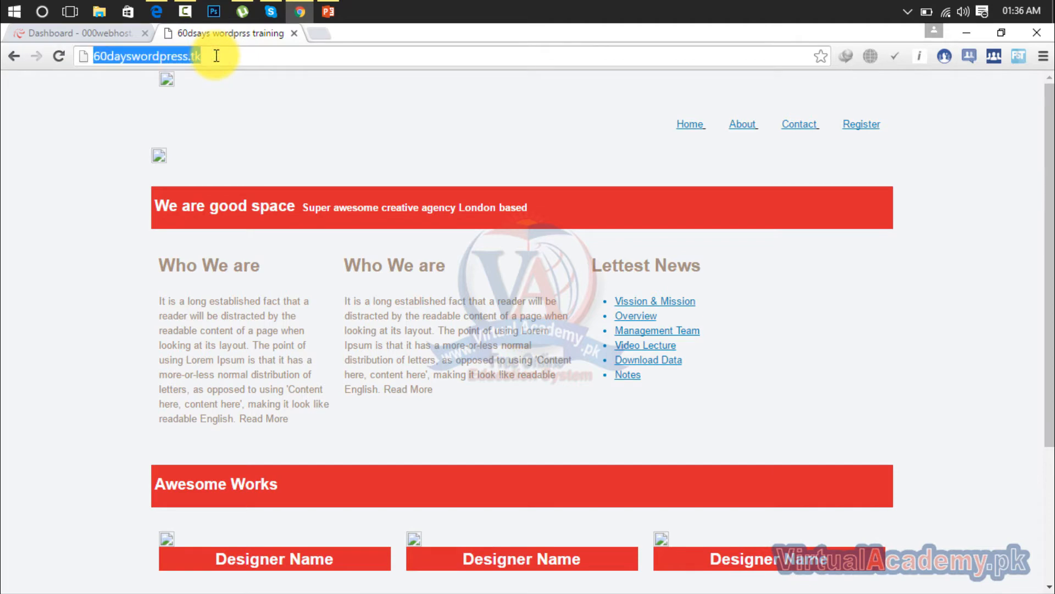
left_click(101, 33)
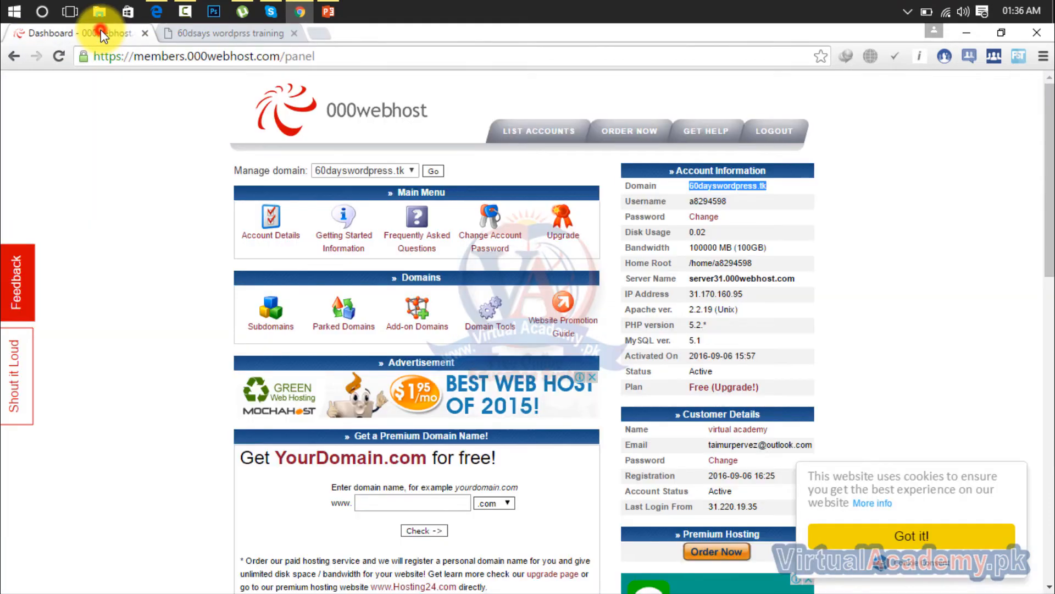
left_click(158, 11)
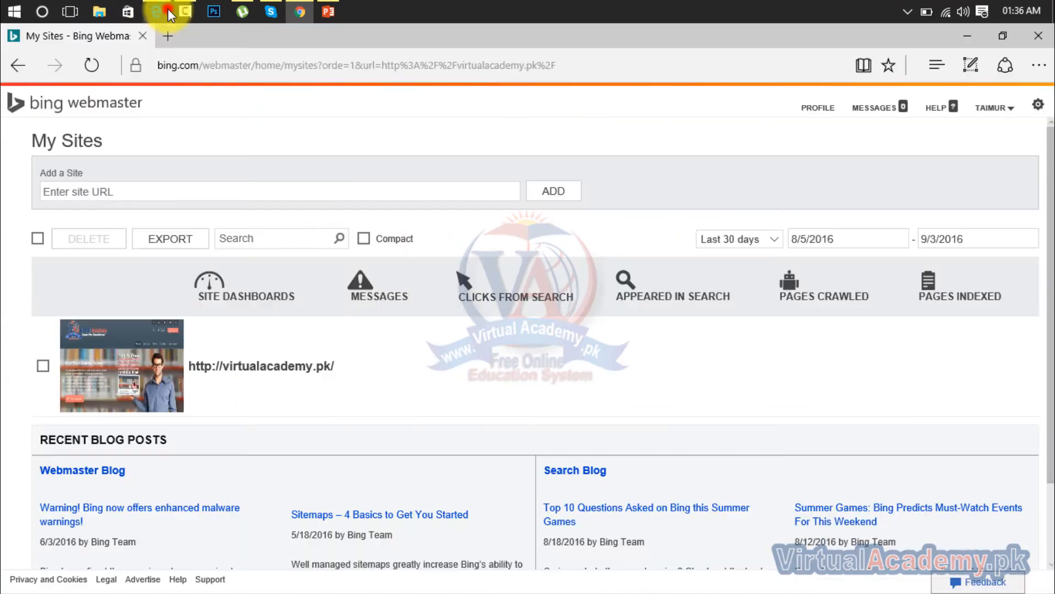
left_click(198, 191)
key("ctrl+v")
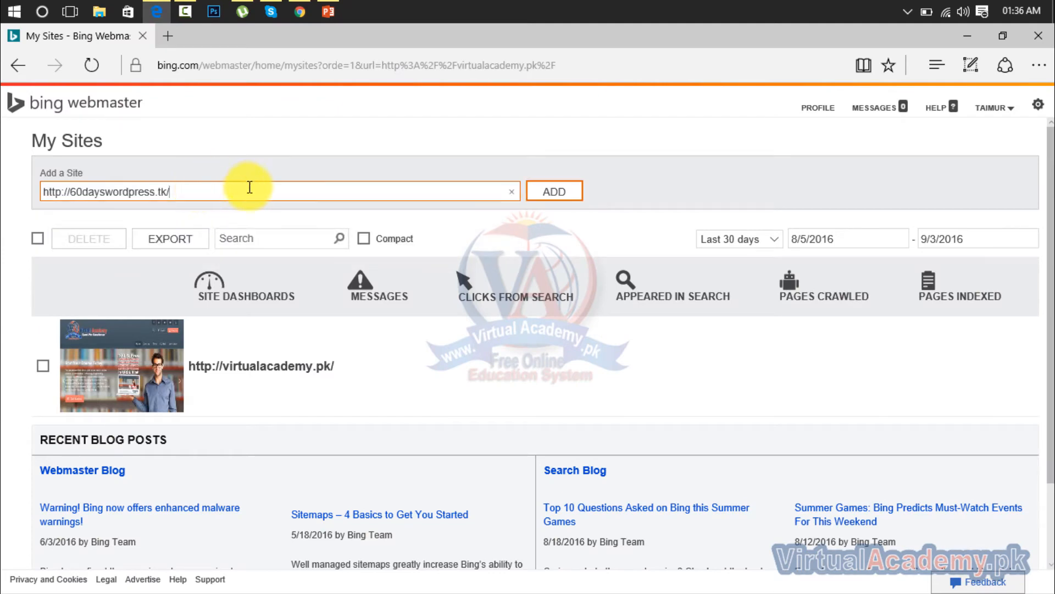
left_click(533, 198)
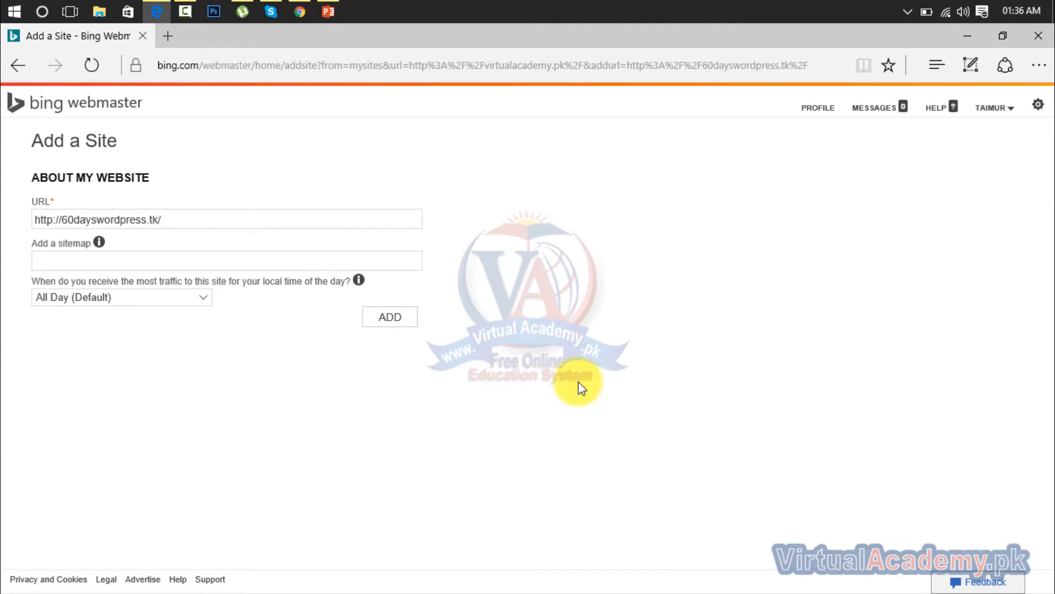
left_click(382, 220)
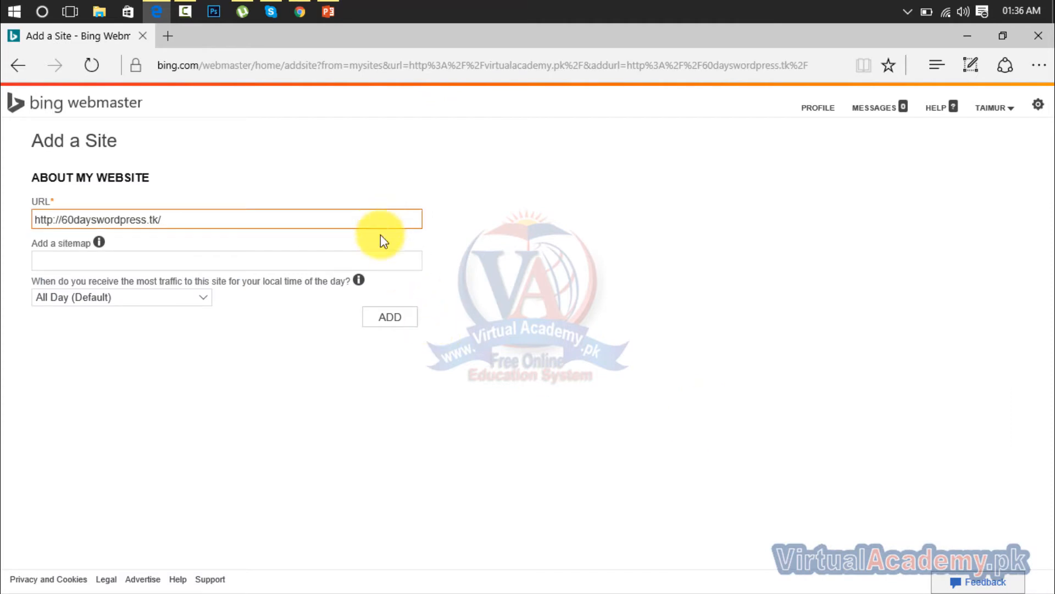
left_click(362, 260)
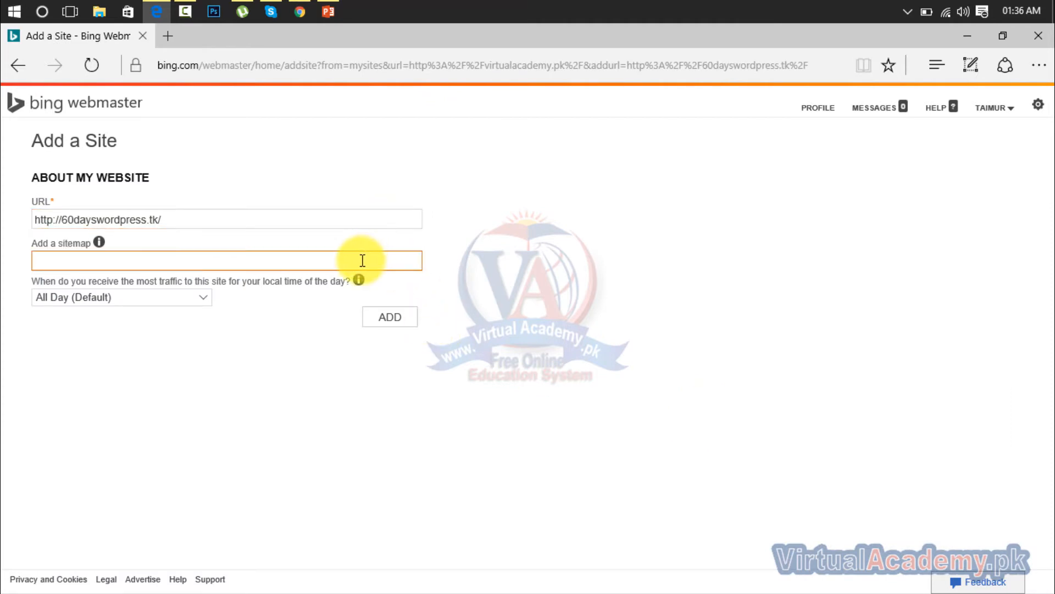
left_click(555, 300)
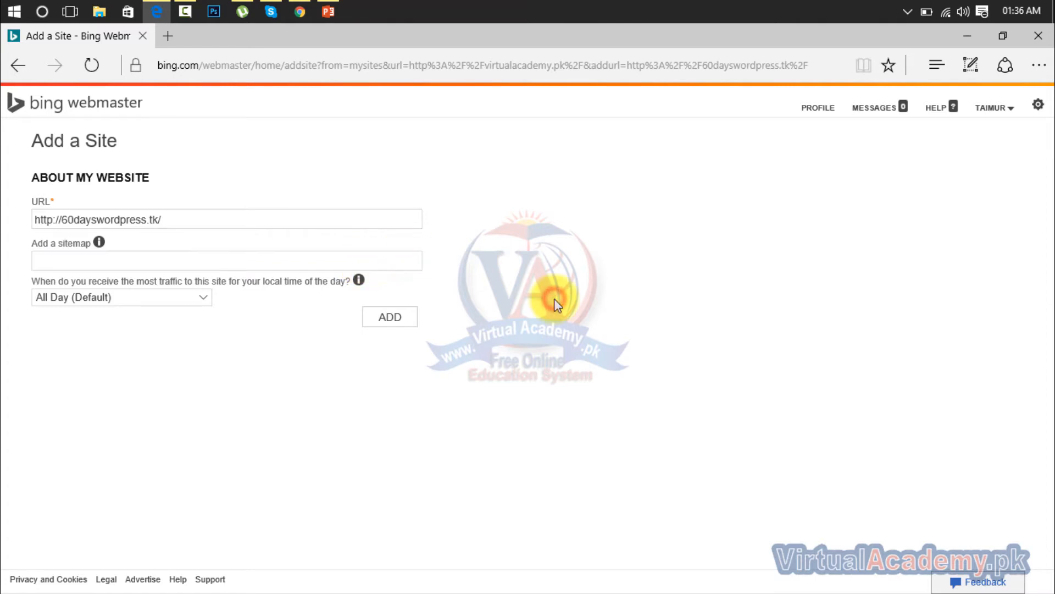
left_click(405, 322)
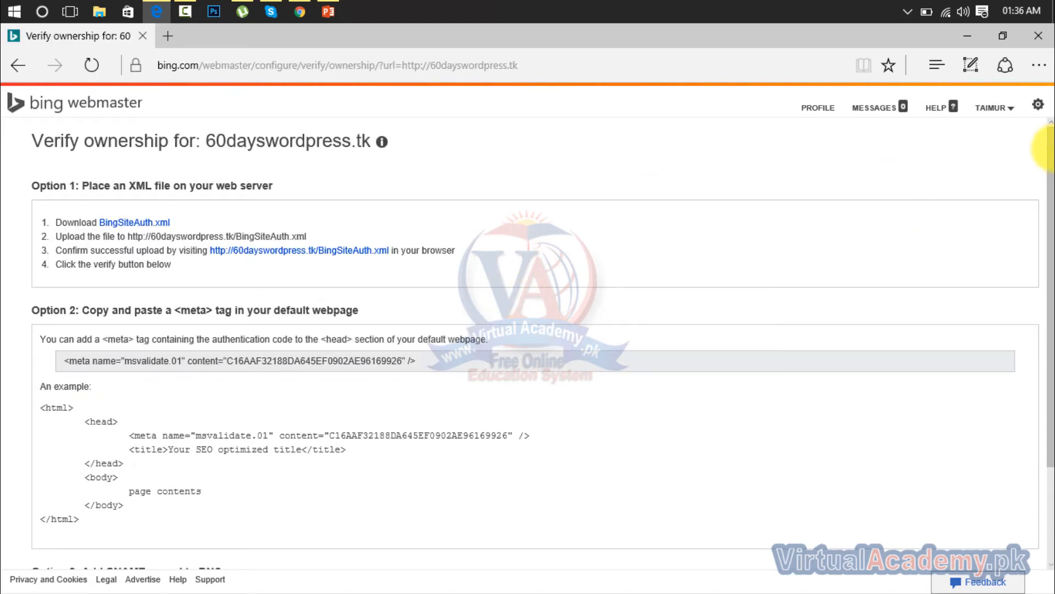
Step: Copy the msvalidate.01 meta tag offered under Option 2 of the ownership verification page
scroll(1042, 143, "down", 1)
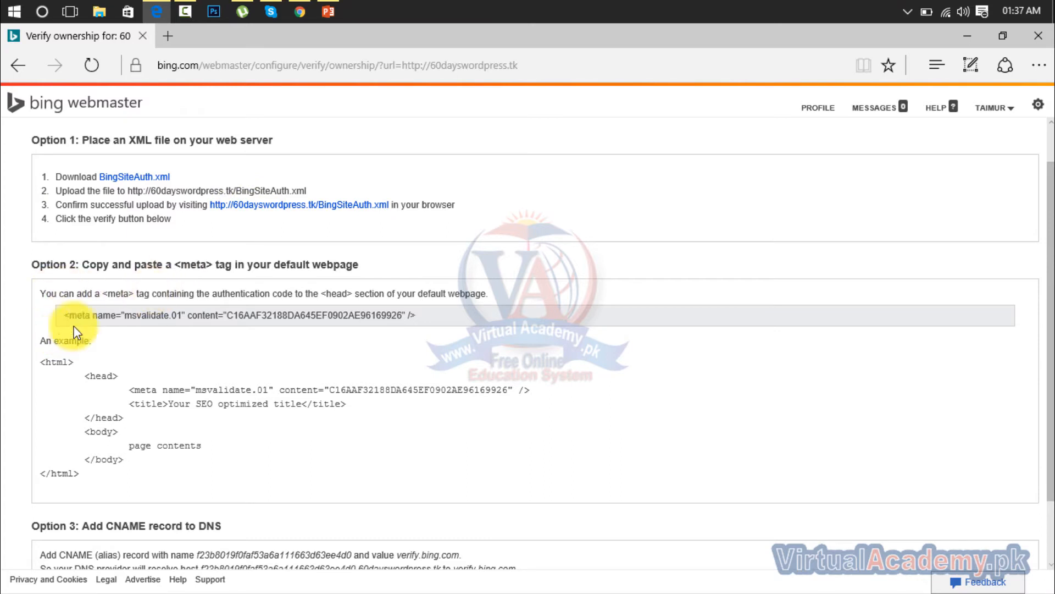
left_click_drag(416, 315, 68, 329)
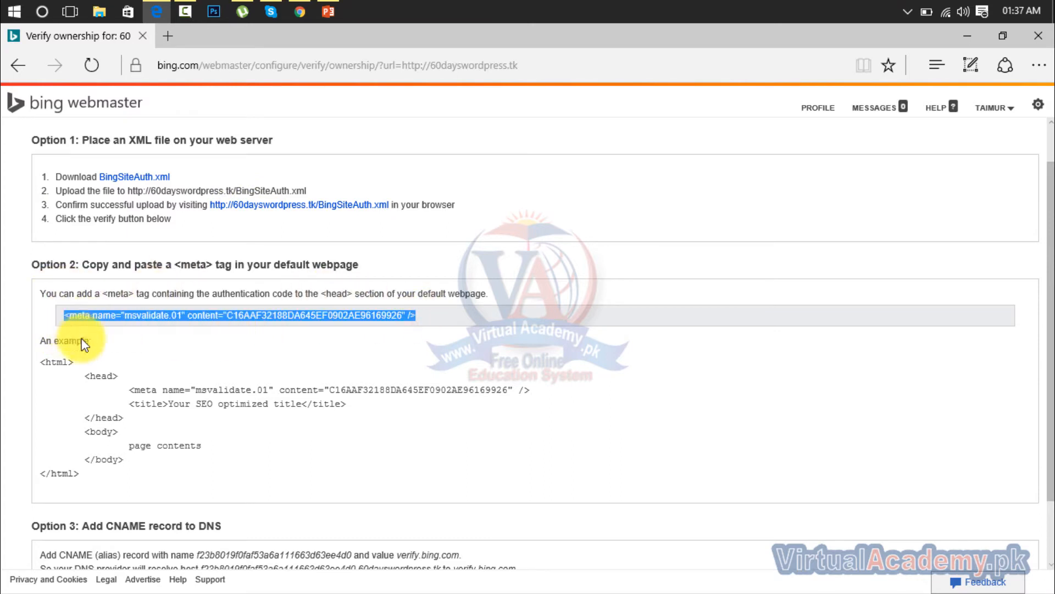
left_click_drag(85, 379, 126, 423)
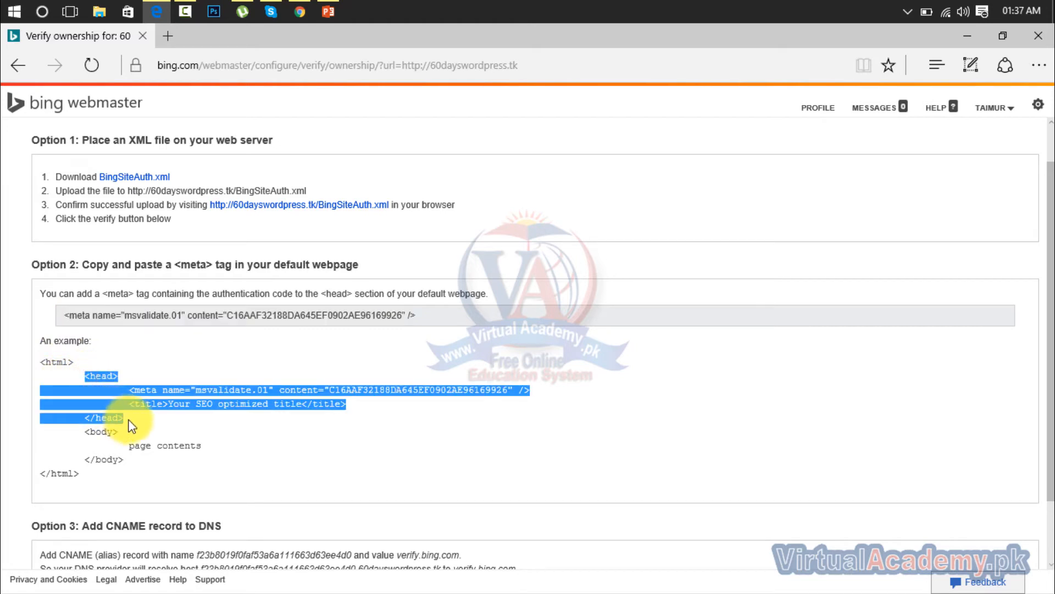
left_click(157, 420)
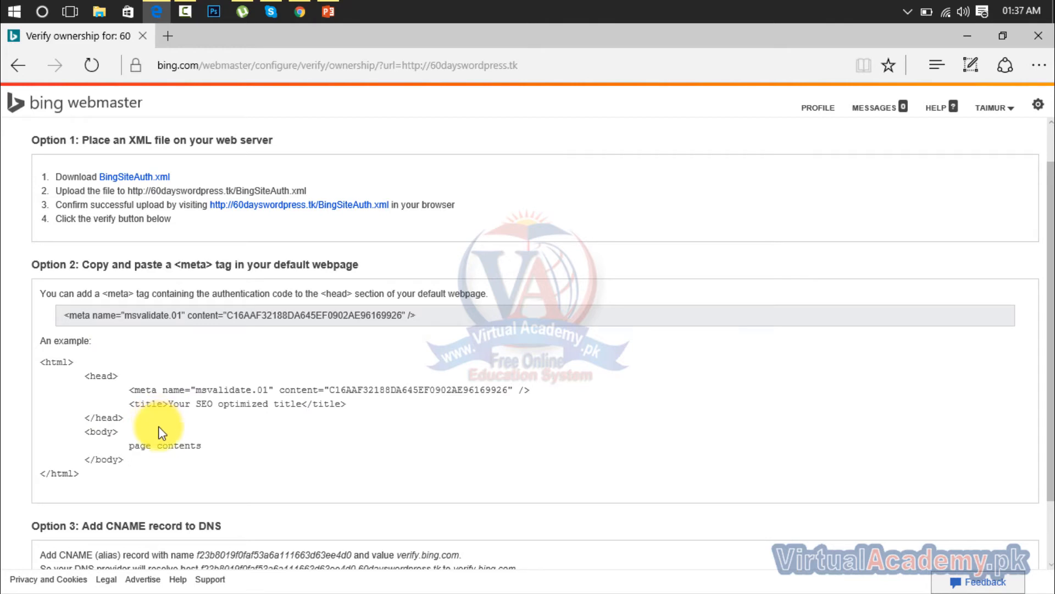
left_click_drag(434, 321, 64, 315)
key("ctrl+c")
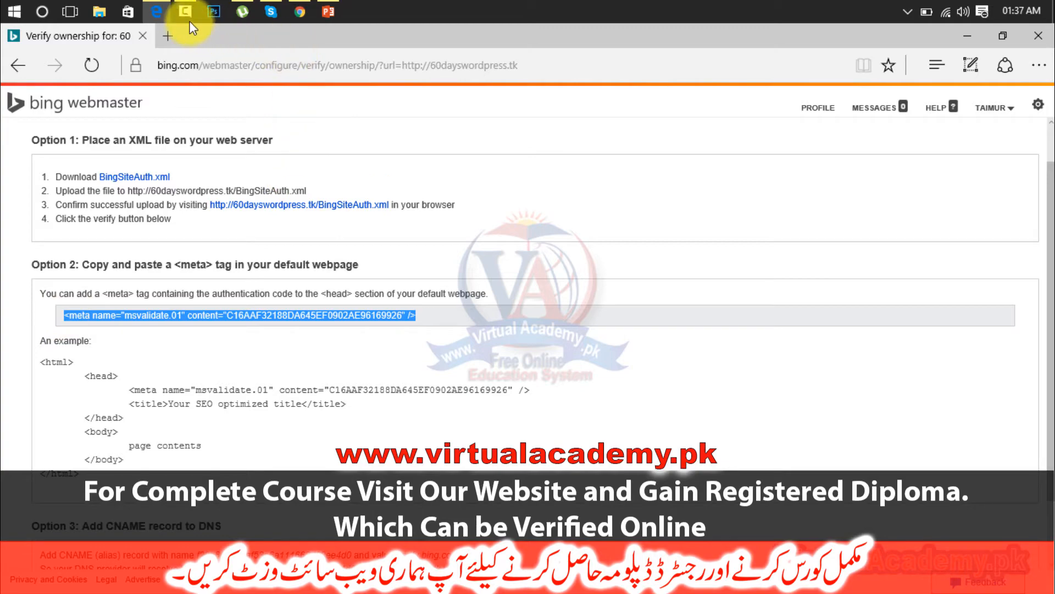
Step: Switch to Chrome and open the public_html folder of 60dayswordpress.tk in the 000webhost file manager
left_click(300, 12)
left_click_drag(1049, 165, 1048, 398)
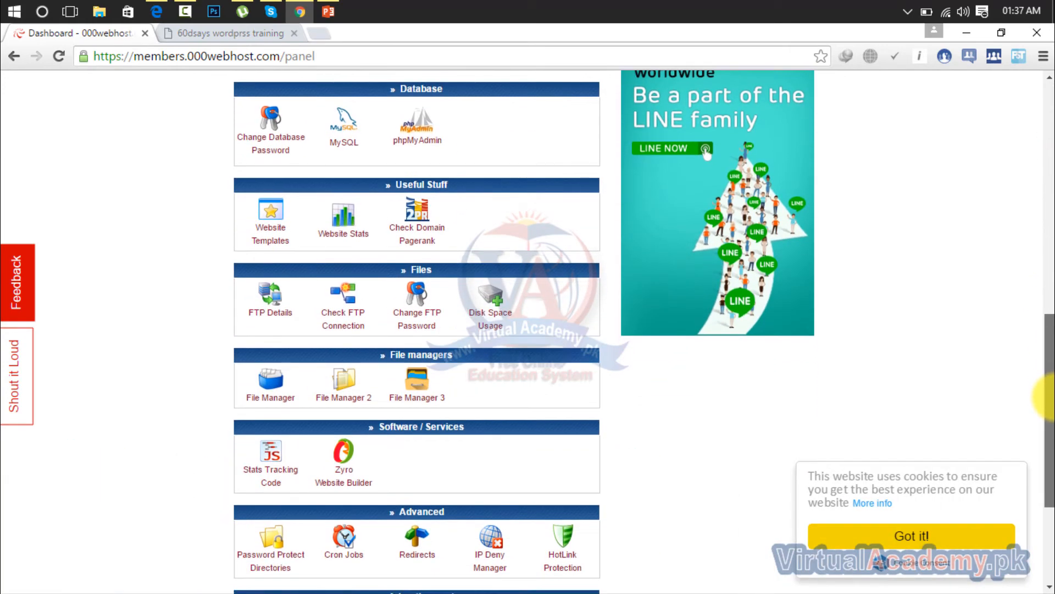
left_click(273, 403)
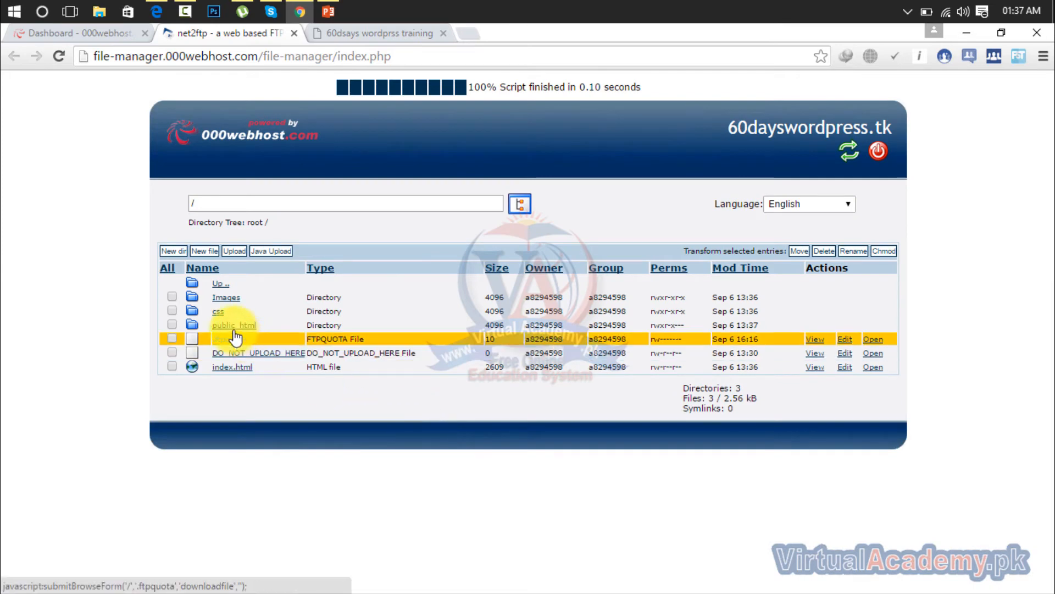
left_click(253, 325)
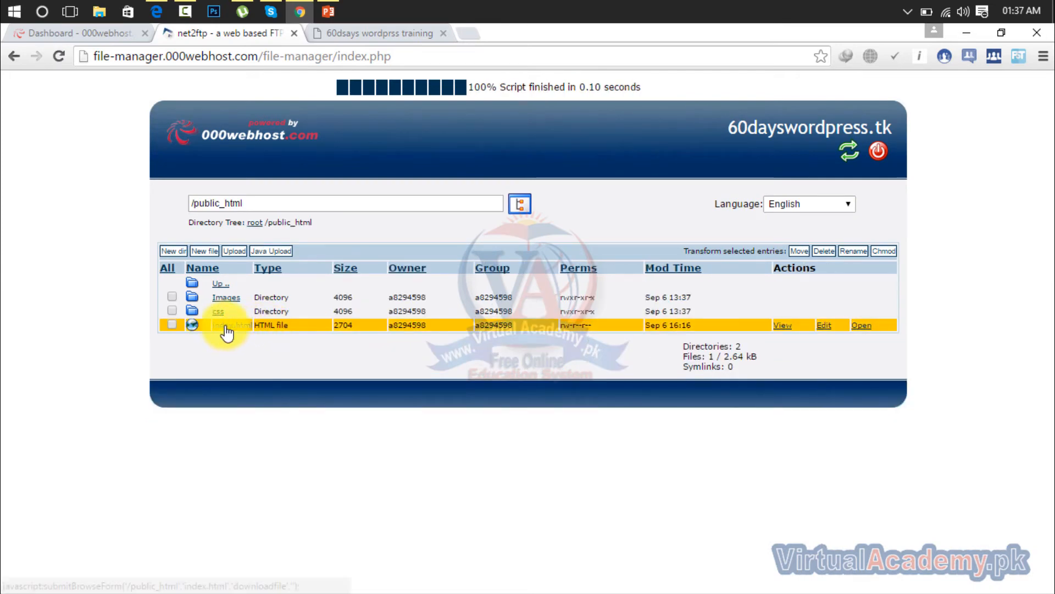
Step: Download index.html from public_html and open the downloaded index.php in Brackets
left_click(225, 328)
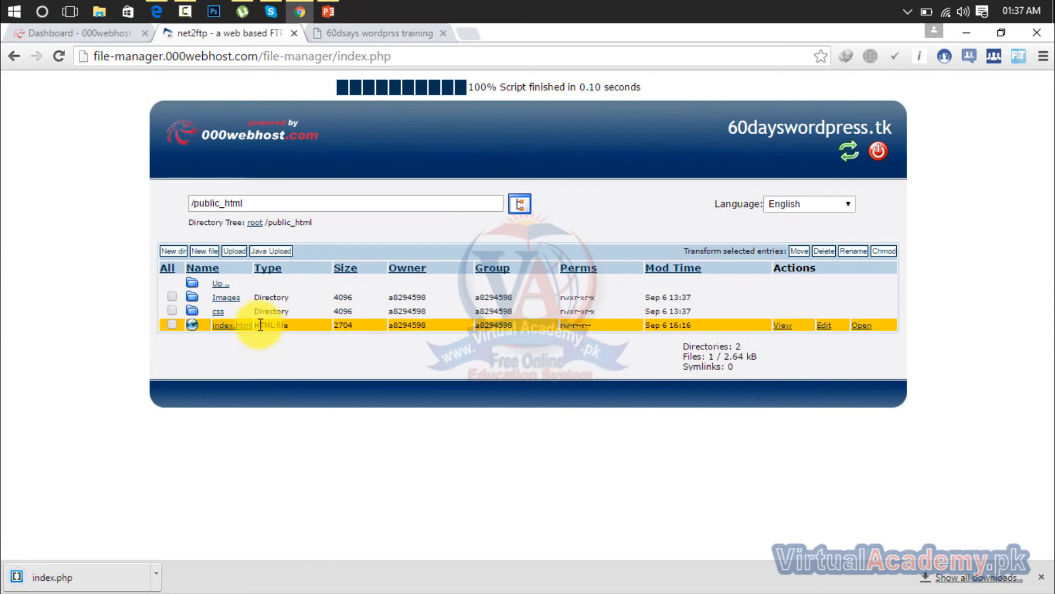
left_click(157, 574)
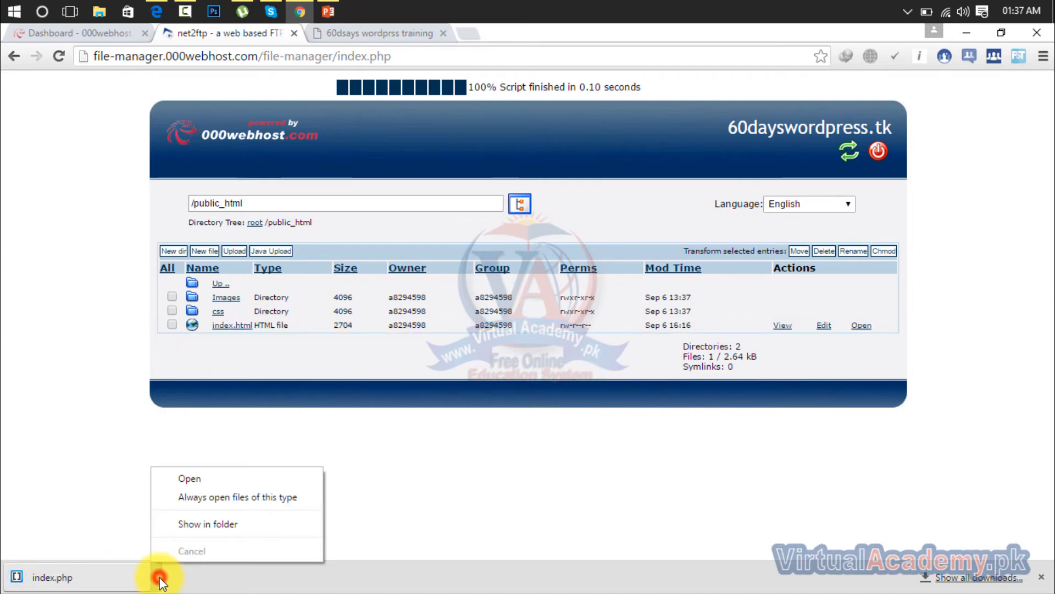
left_click(165, 474)
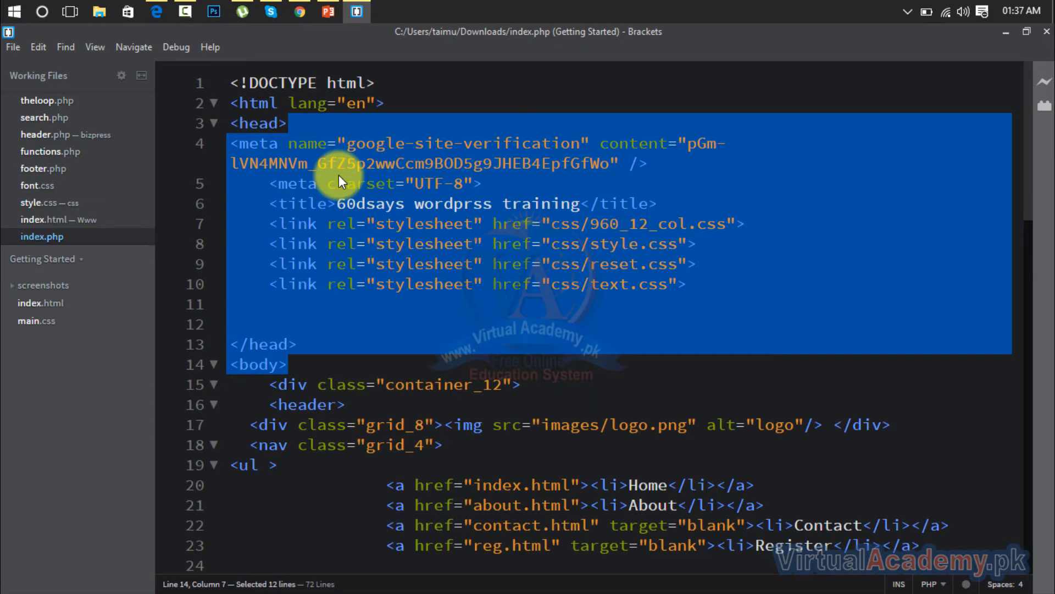
left_click(384, 242)
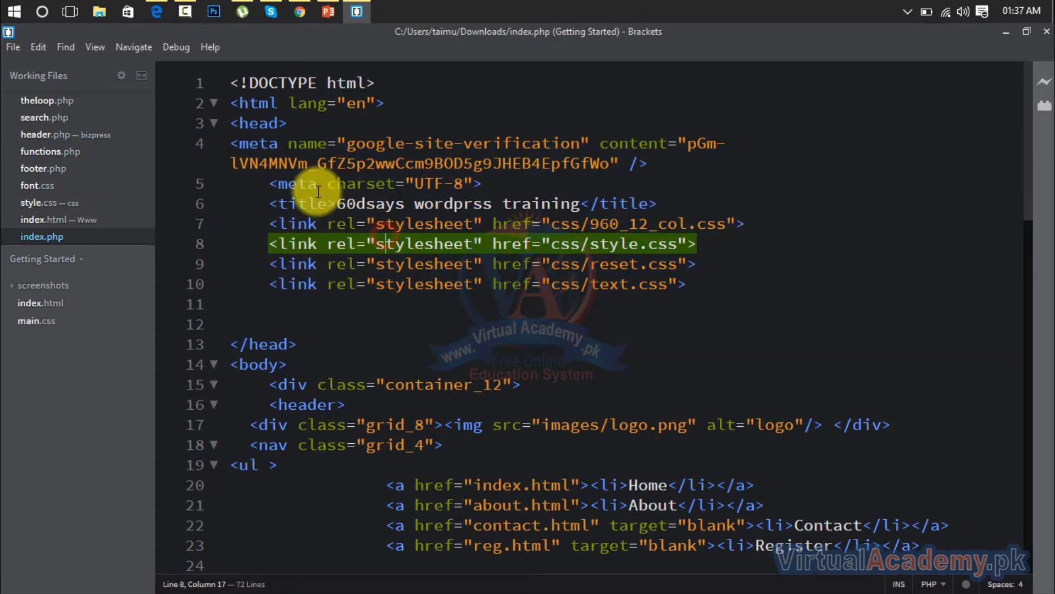
Step: Paste the Bing verification meta tag on a new line below the google-site-verification tag, save index.php and close Brackets
left_click(661, 168)
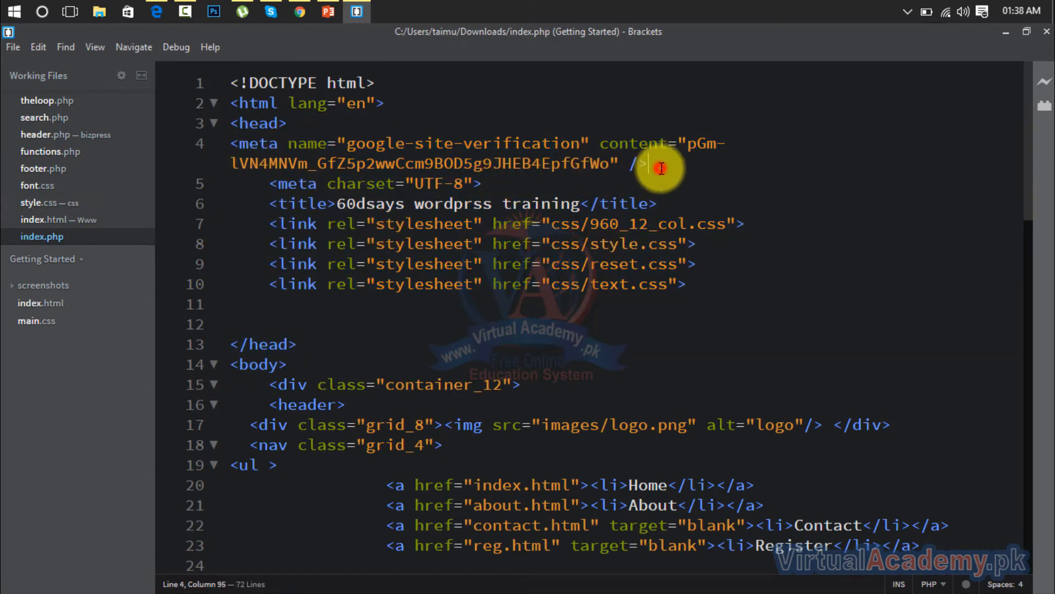
key("Return")
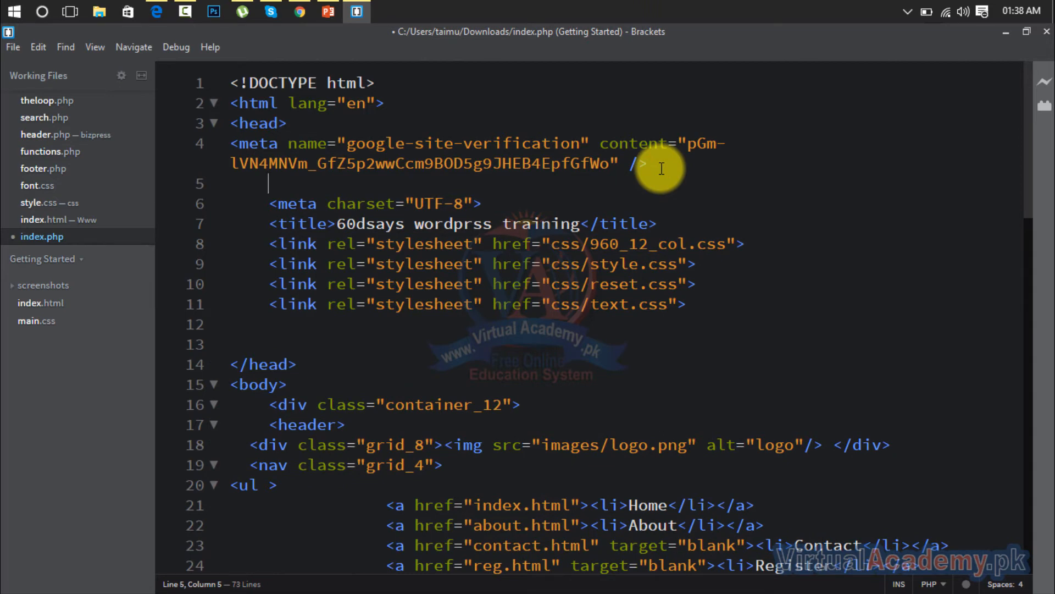
key("ctrl+v")
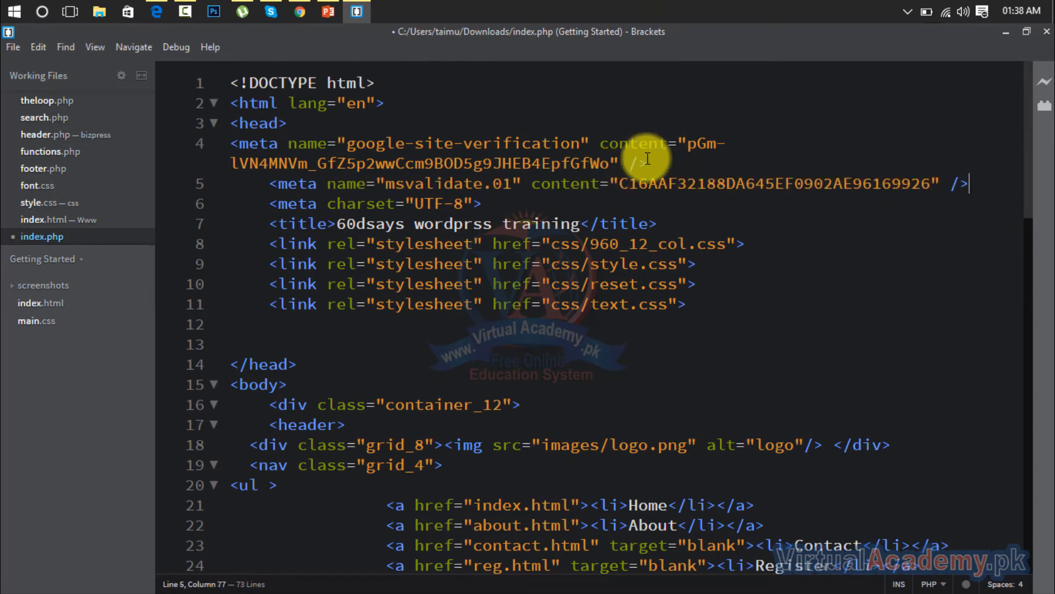
left_click(12, 47)
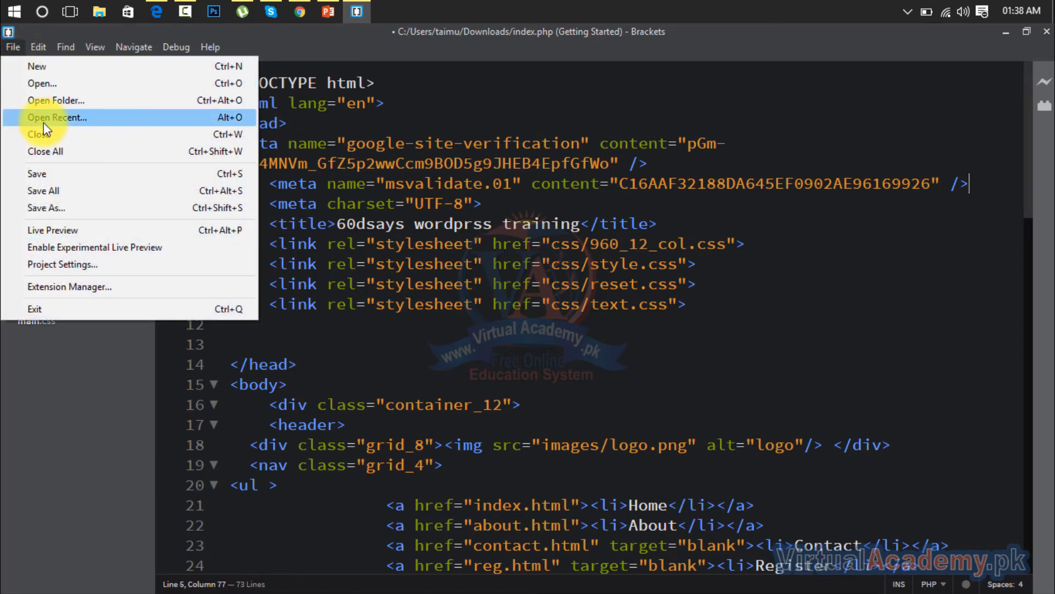
left_click(52, 173)
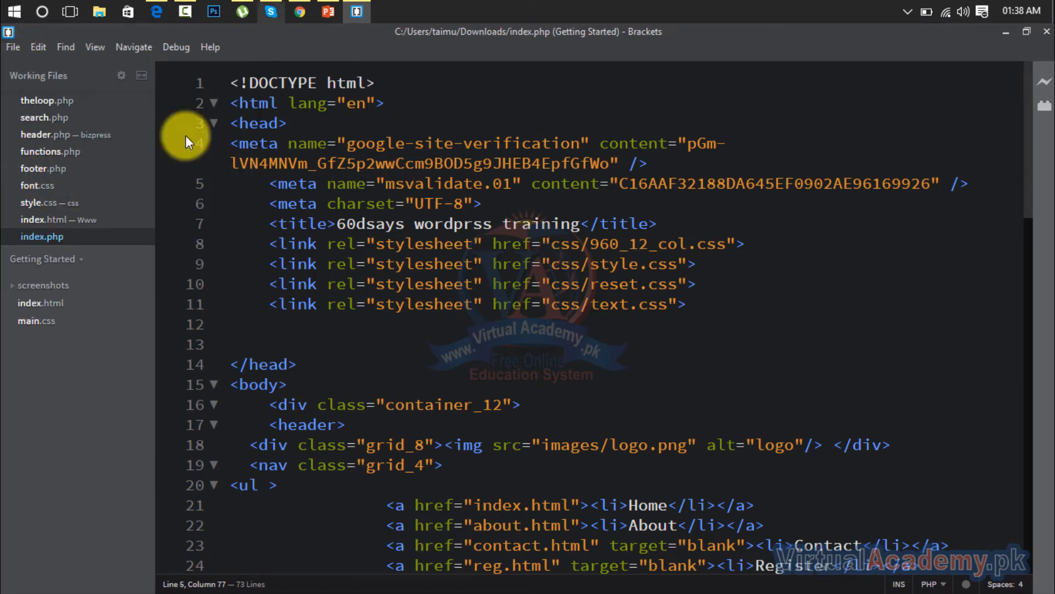
left_click(1046, 32)
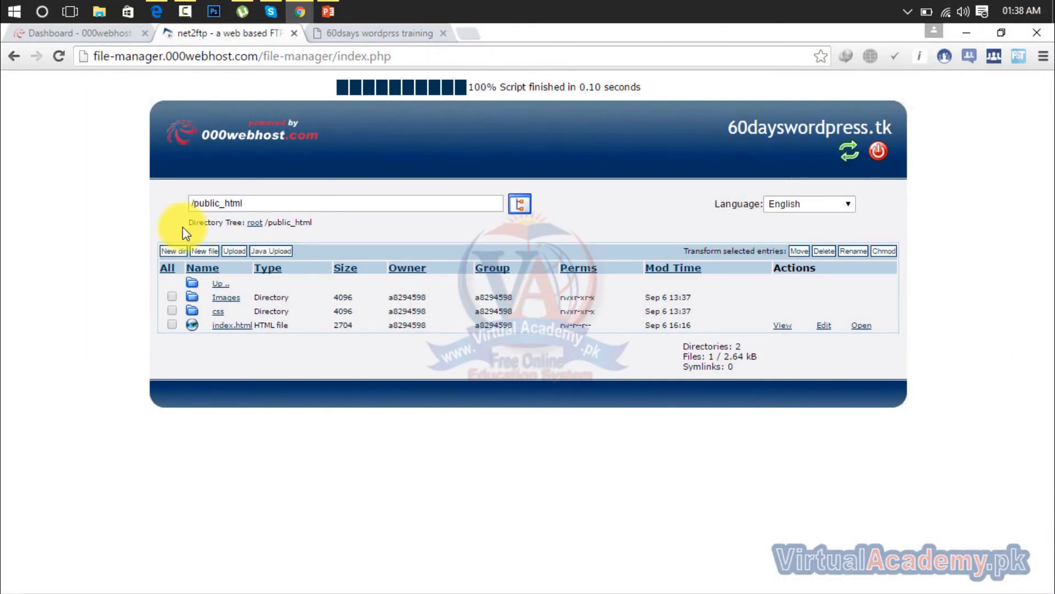
Step: Upload index.php from the Downloads folder to /public_html on the FTP server
left_click(234, 252)
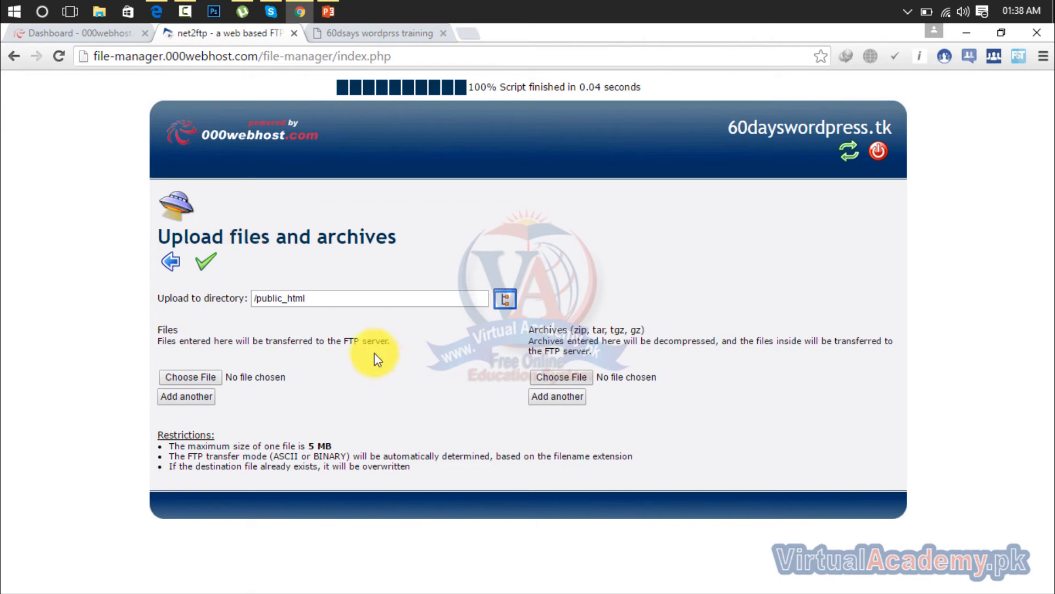
left_click(206, 378)
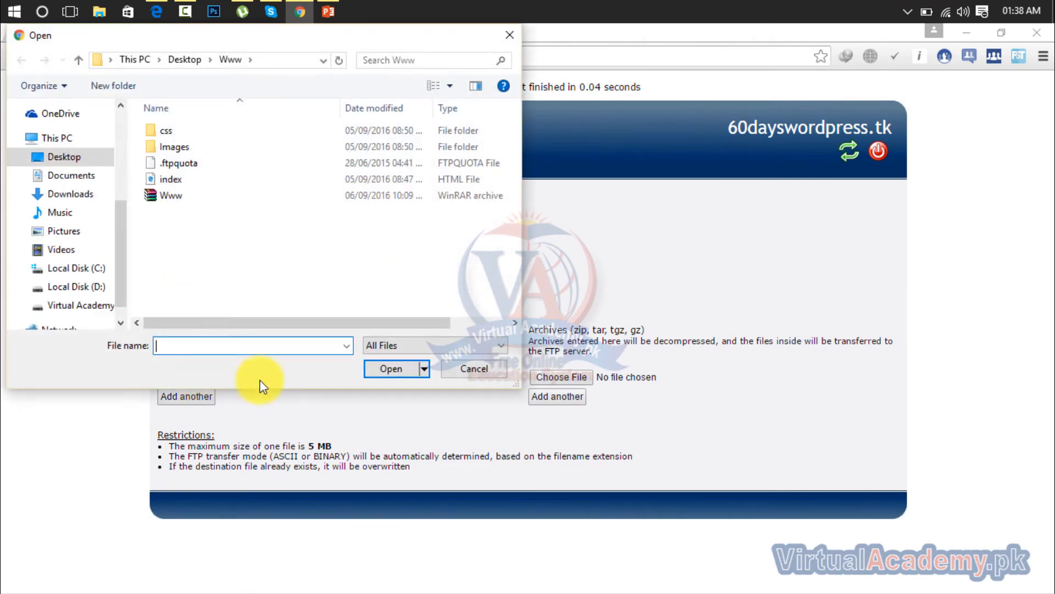
left_click(60, 158)
left_click(65, 180)
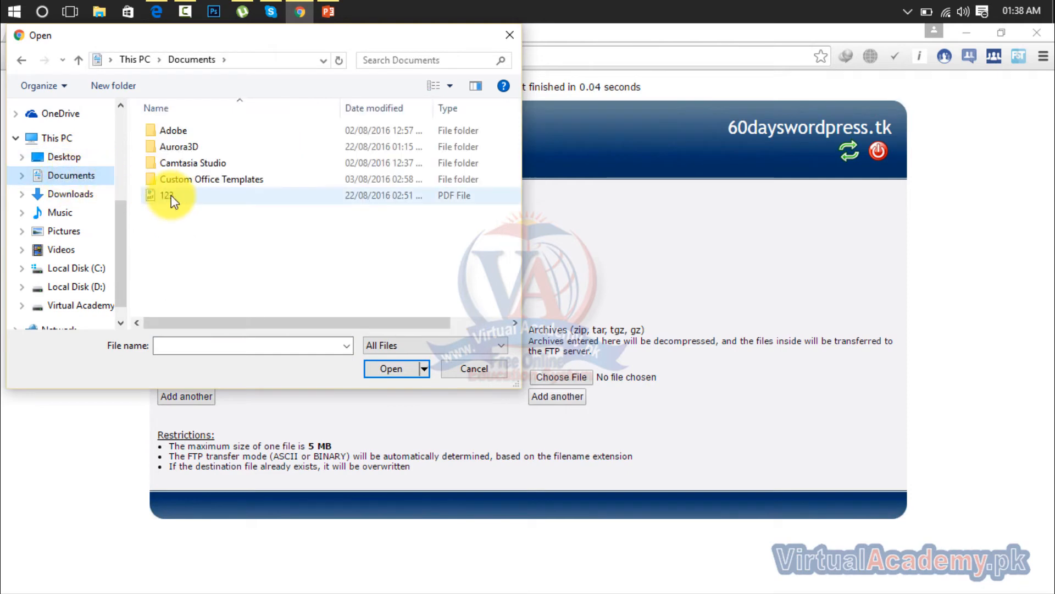
left_click(102, 196)
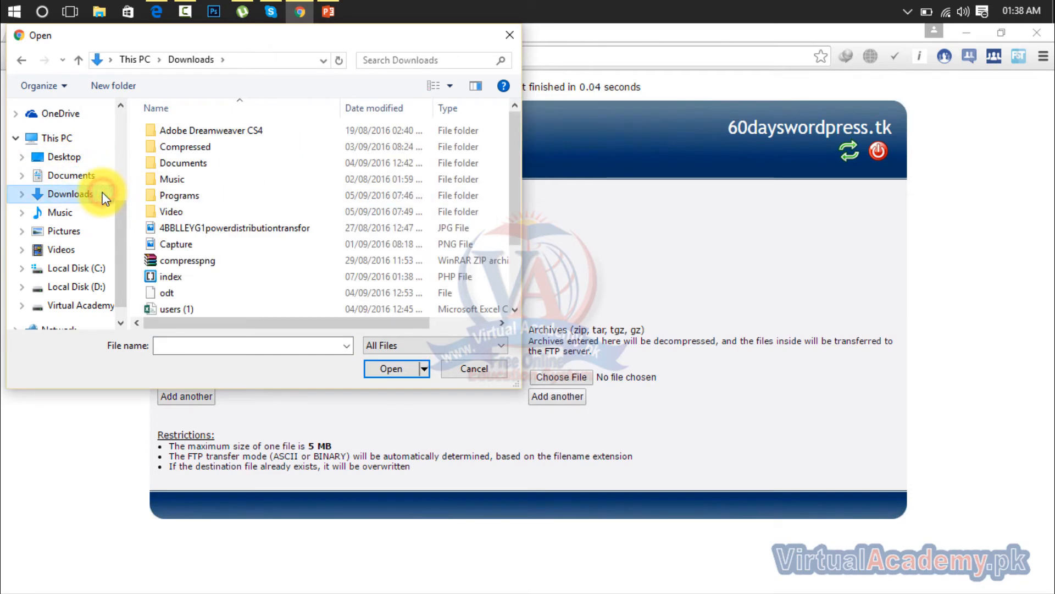
left_click(213, 276)
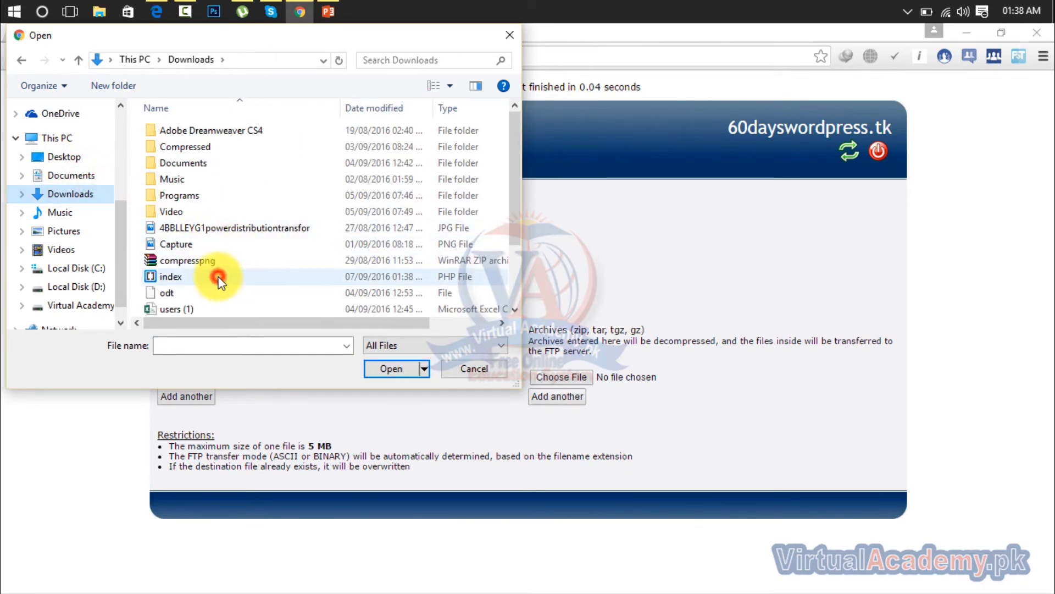
left_click(379, 370)
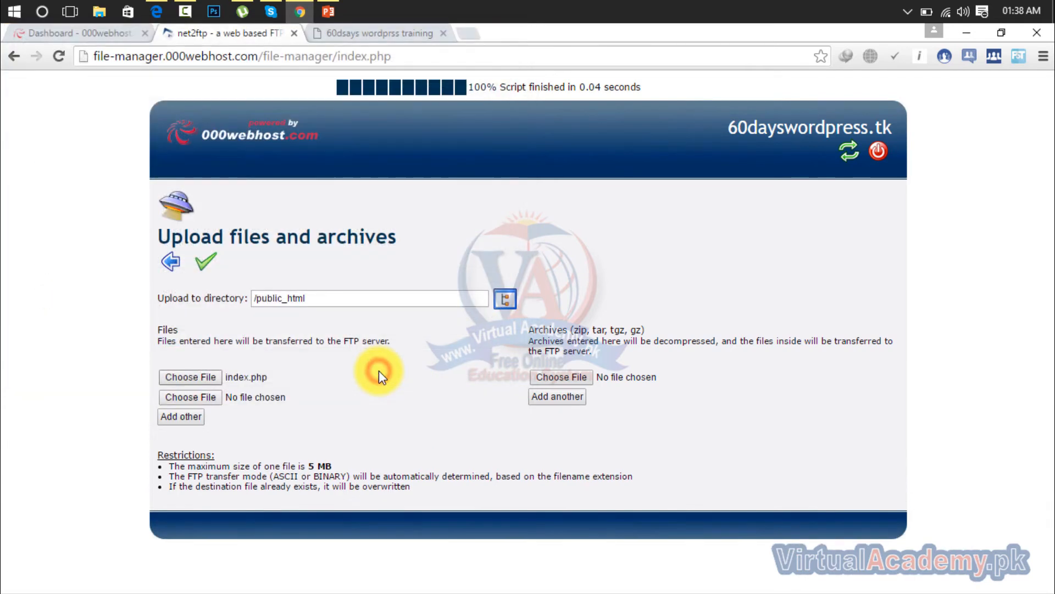
left_click(202, 268)
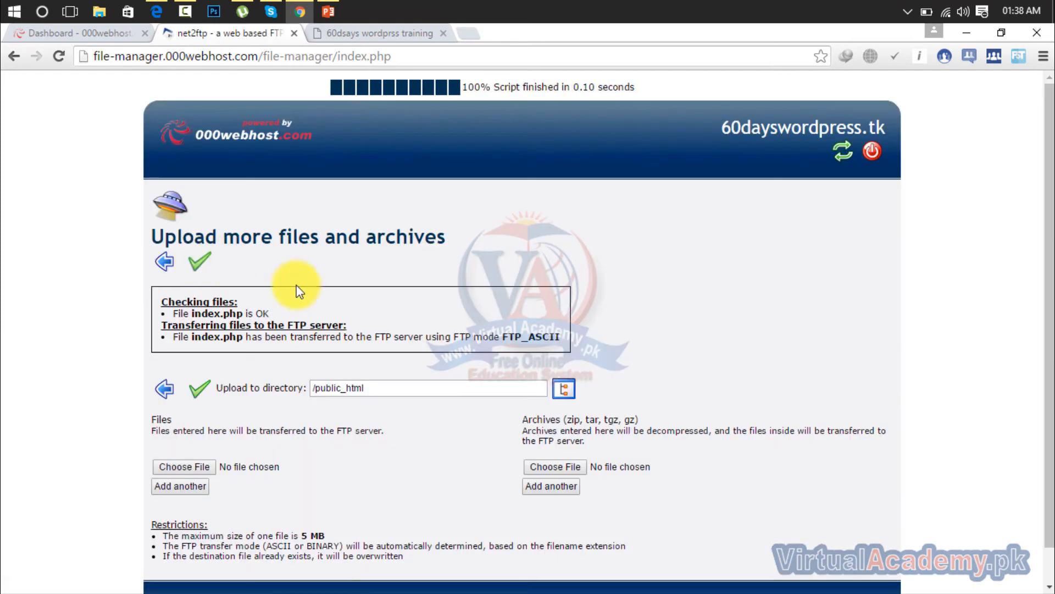
left_click(201, 263)
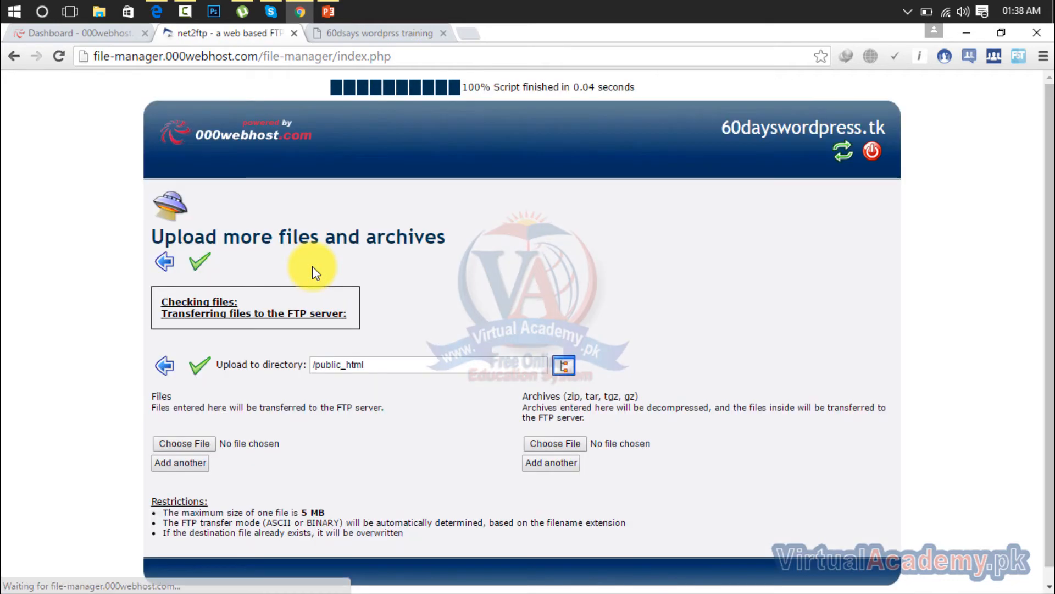
left_click(202, 265)
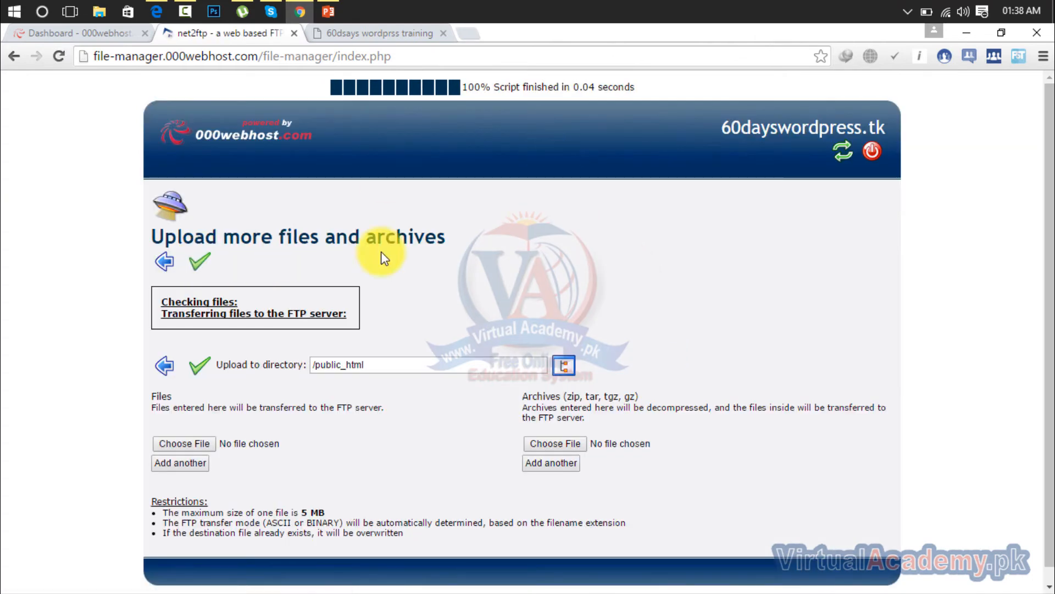
Step: Return to the /public_html listing in the file manager and open index.html for editing
left_click(164, 262)
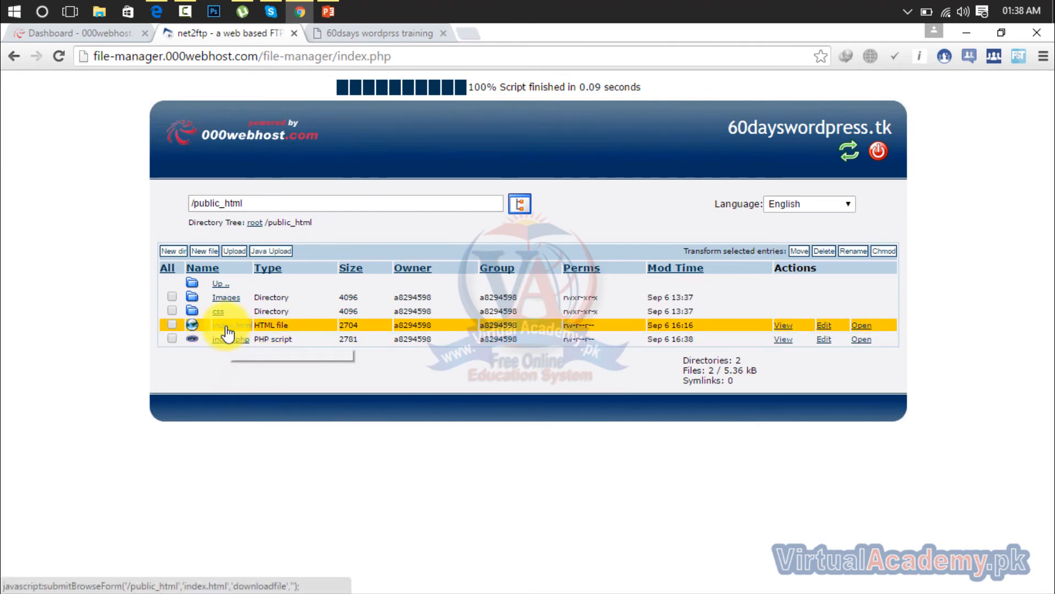
left_click(170, 339)
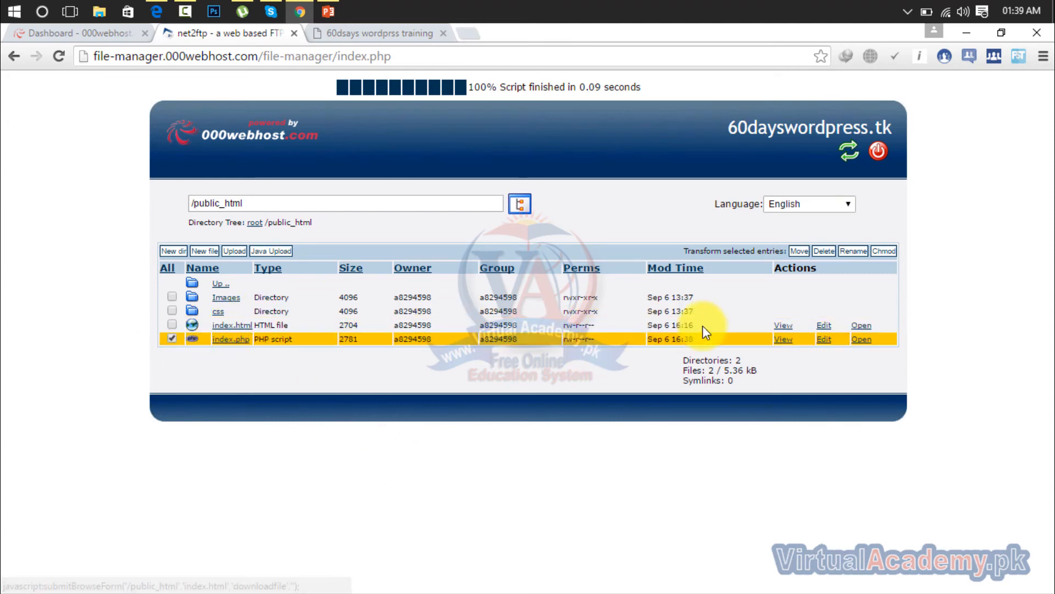
left_click(824, 330)
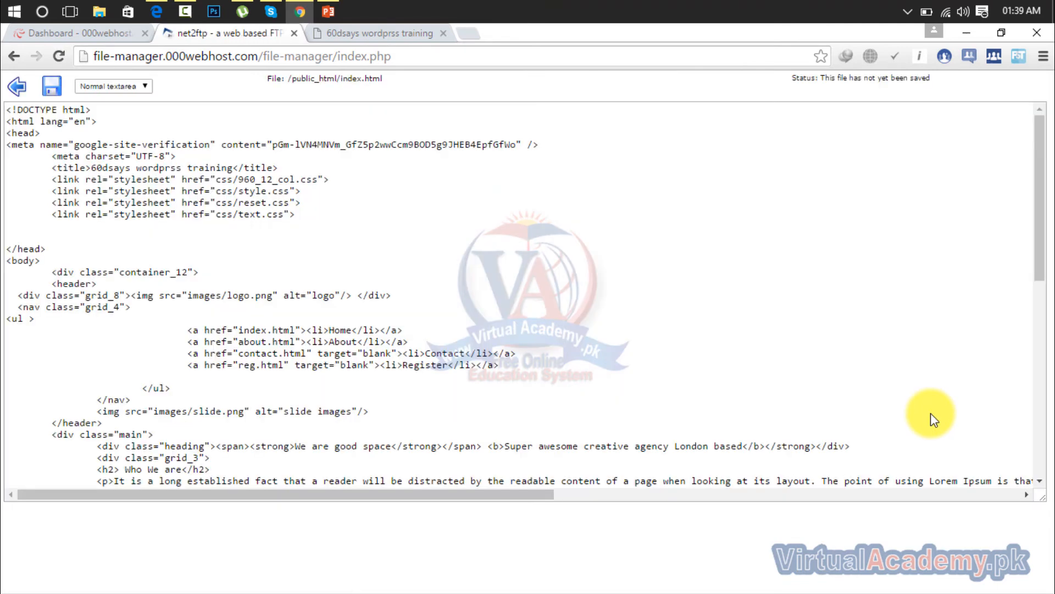
Step: Paste the Bing verification meta tag on a new line above the google-site-verification tag in index.html and save the file
left_click(568, 164)
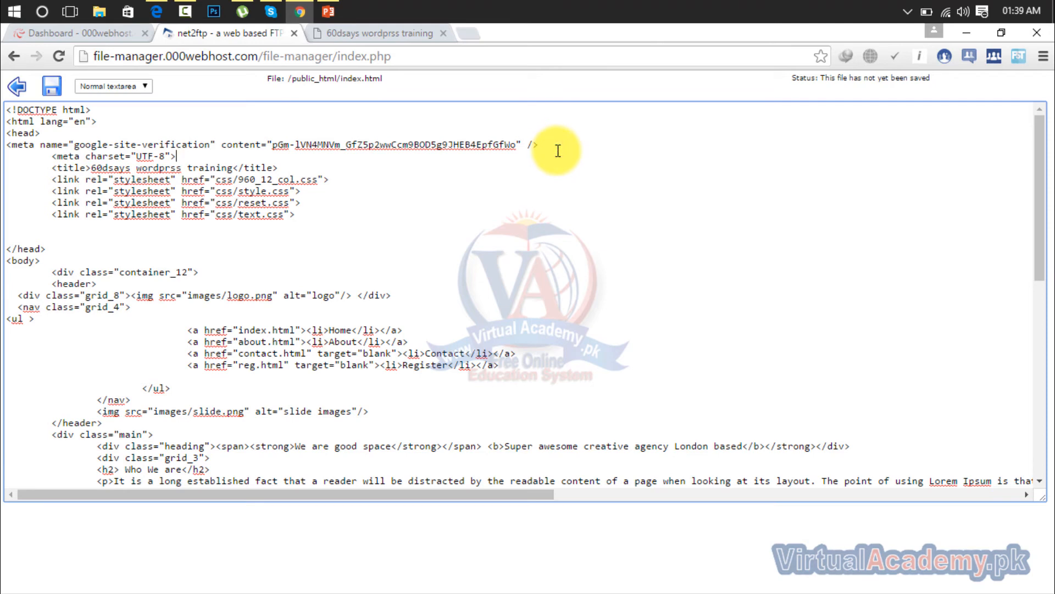
left_click(557, 147)
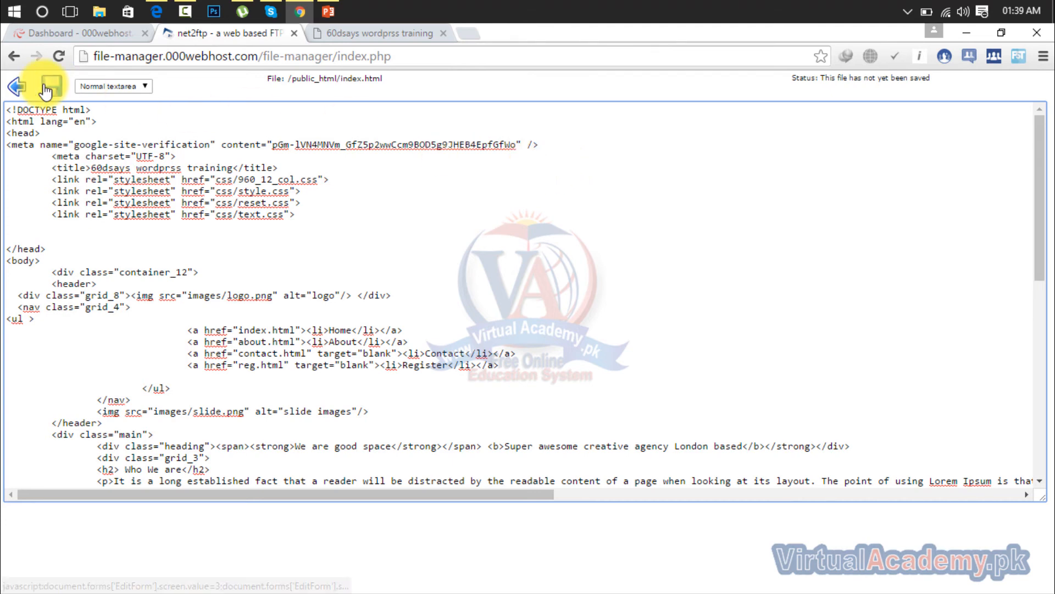
left_click(6, 147)
key("Return")
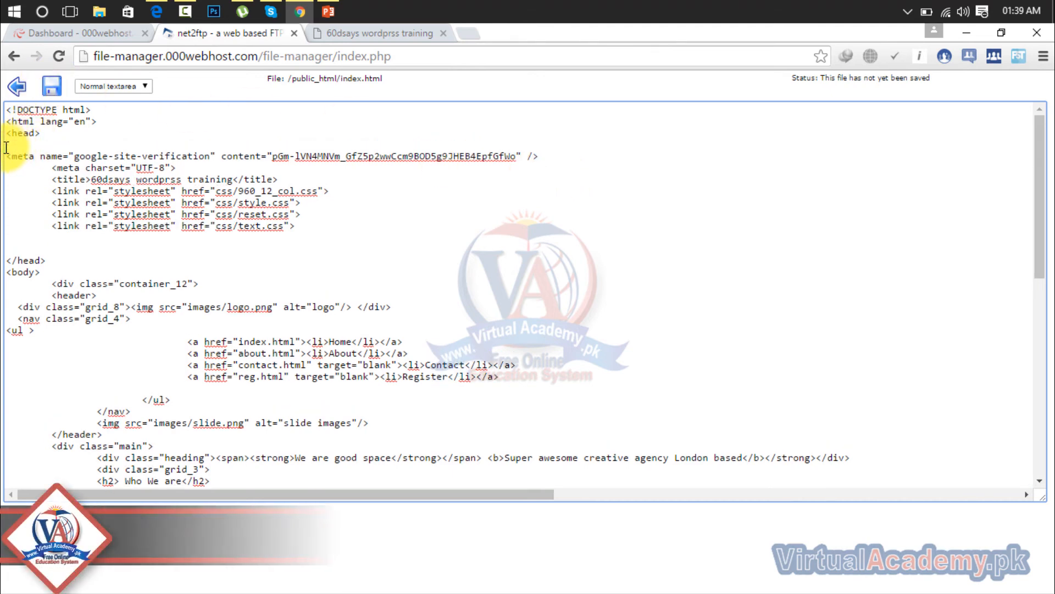
type("<meta name=\"msvalidate.01\" content=\"C16AAF32188DA645EF0902AE96169926\" />")
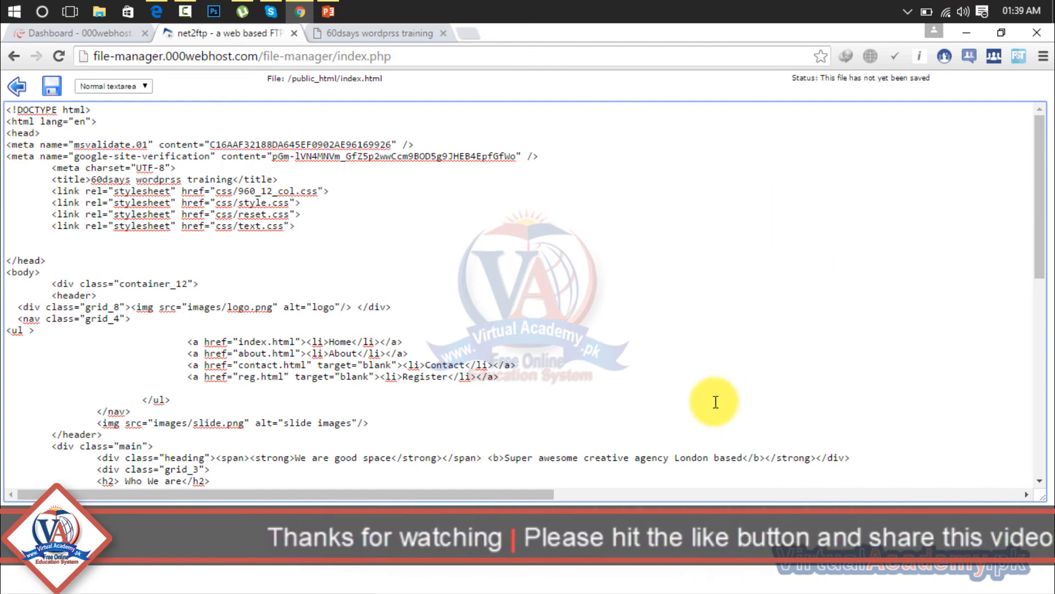
left_click(51, 87)
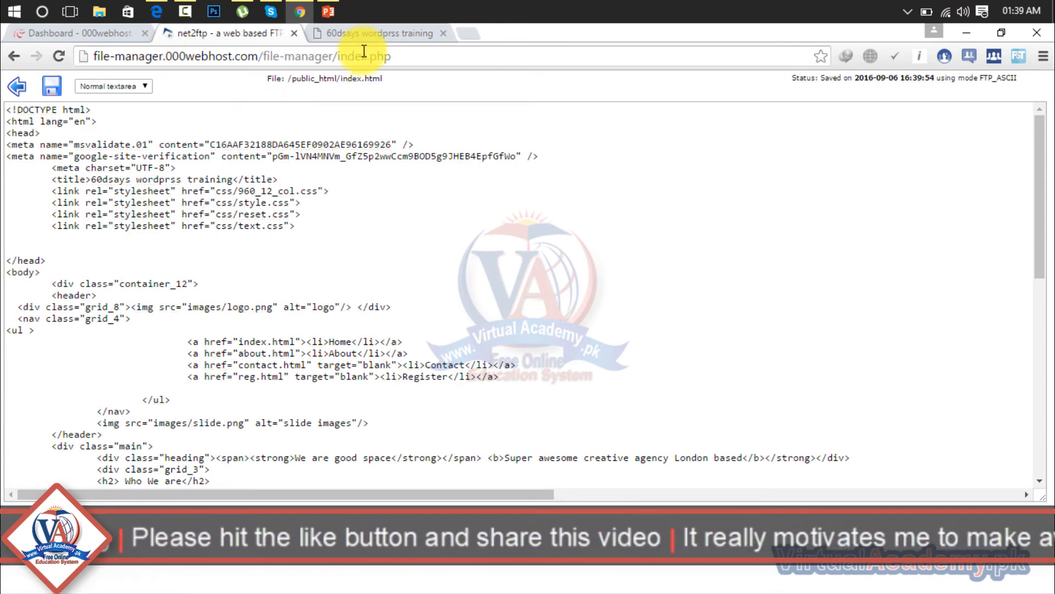
Step: Switch to Edge, verify ownership of 60dayswordpress.tk in Bing Webmaster and go to the My Sites page
left_click(163, 9)
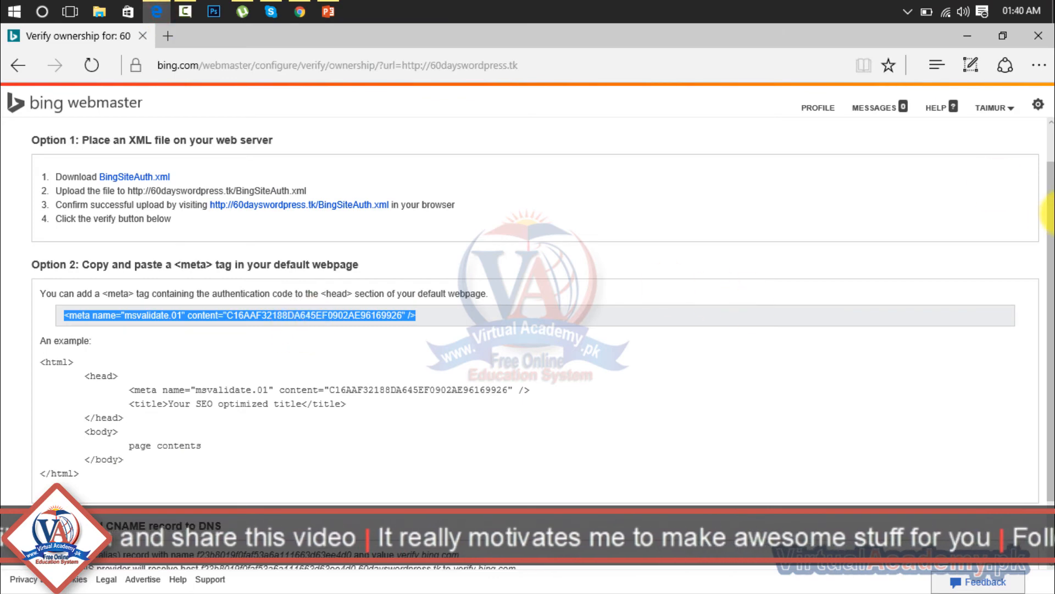
scroll(1047, 220, "down", 1)
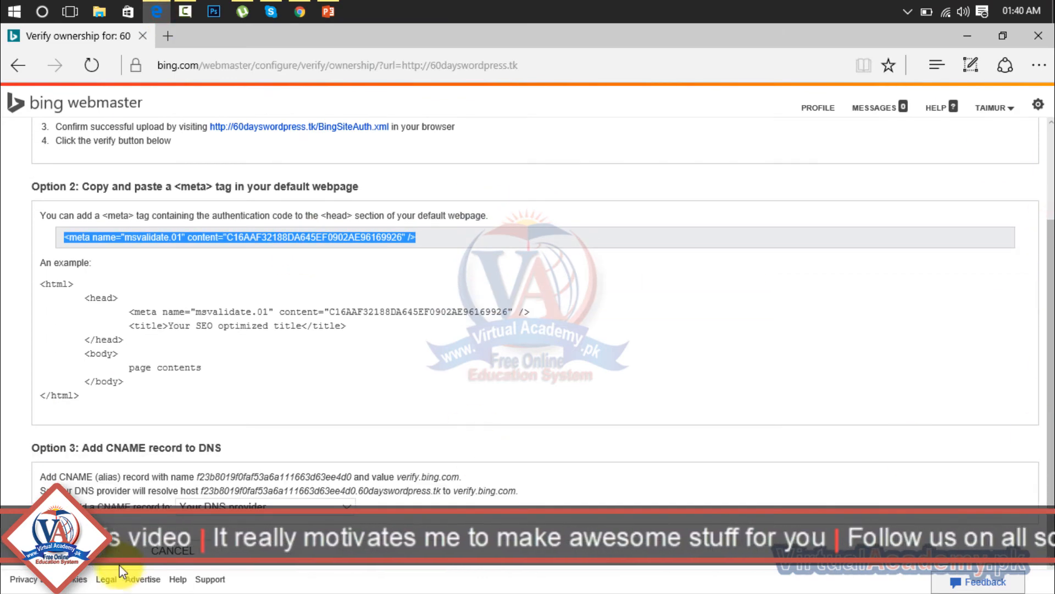
left_click(92, 550)
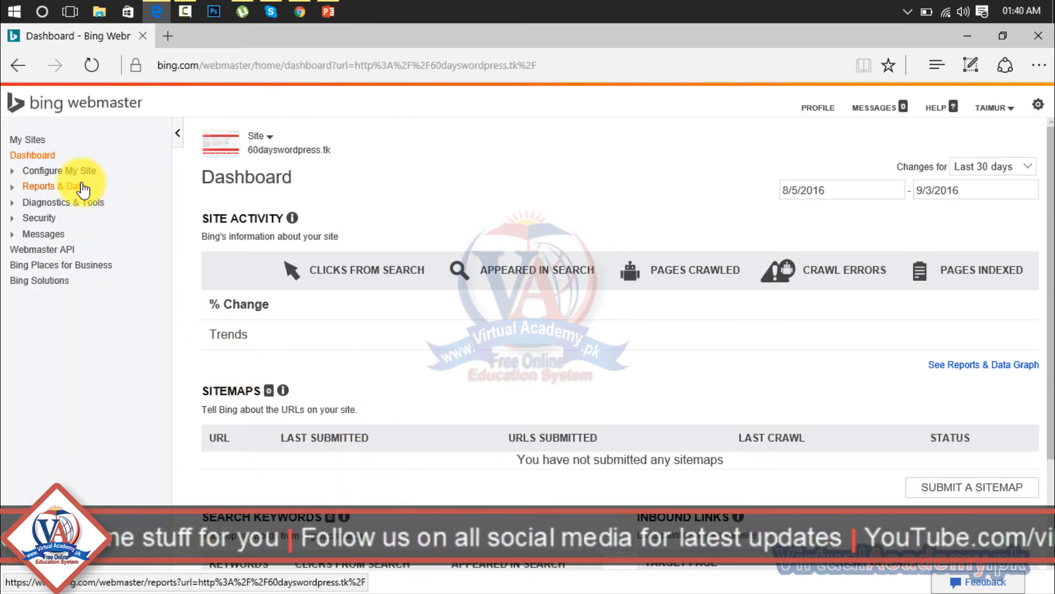
left_click(33, 145)
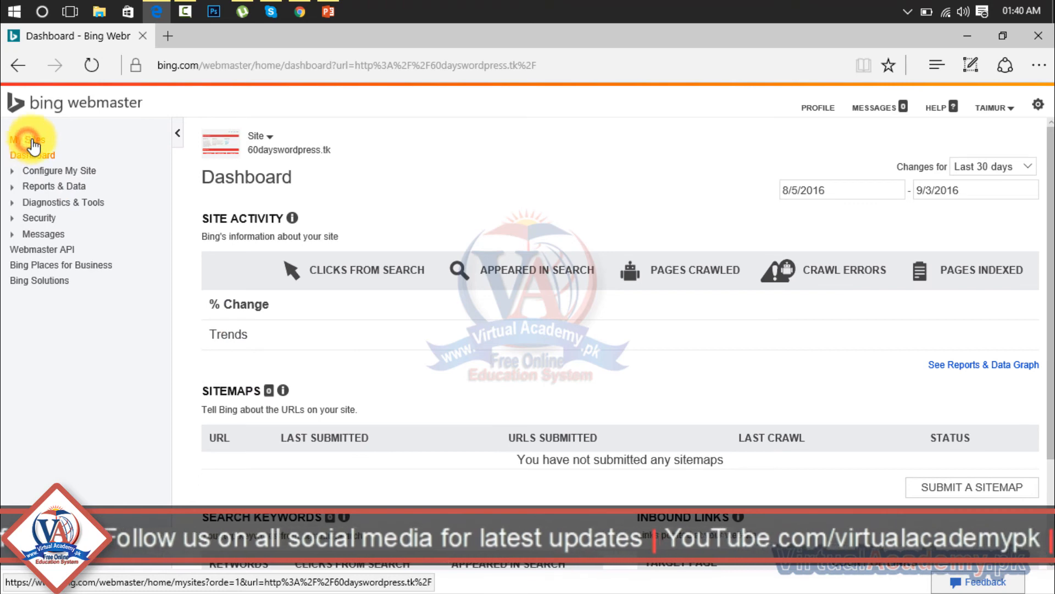